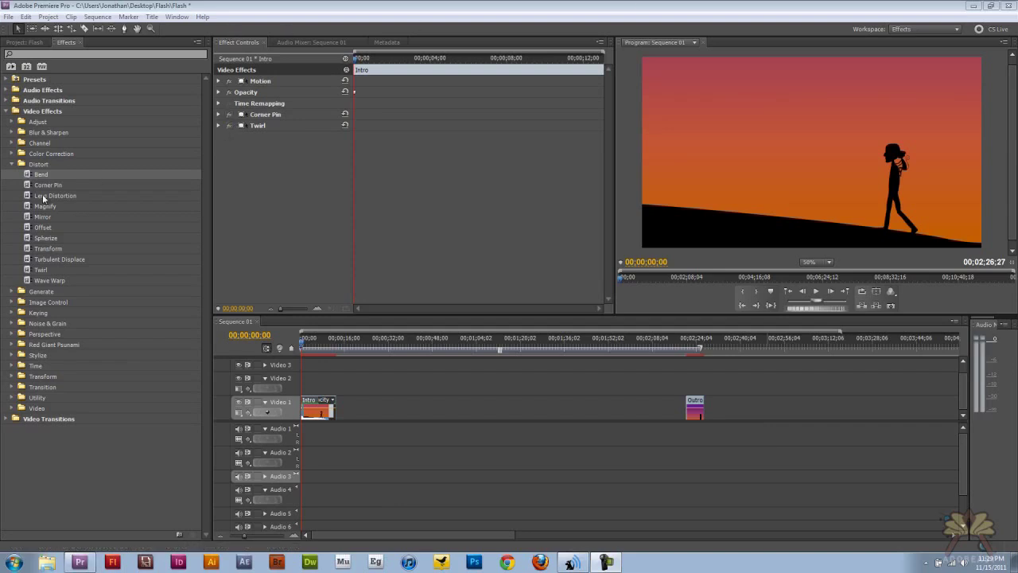
# Try the Bend effect on the whole Intro clip, preview the opening seconds and undo the effect
pyautogui.moveTo(38, 175); pyautogui.dragTo(319, 412)
pyautogui.click(307, 349)
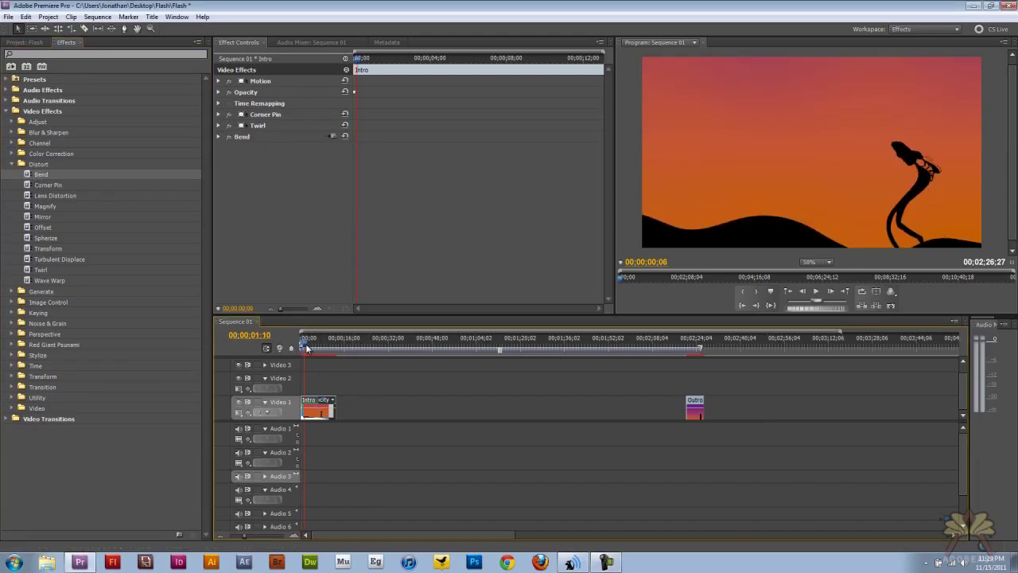
pyautogui.moveTo(307, 349); pyautogui.dragTo(312, 350)
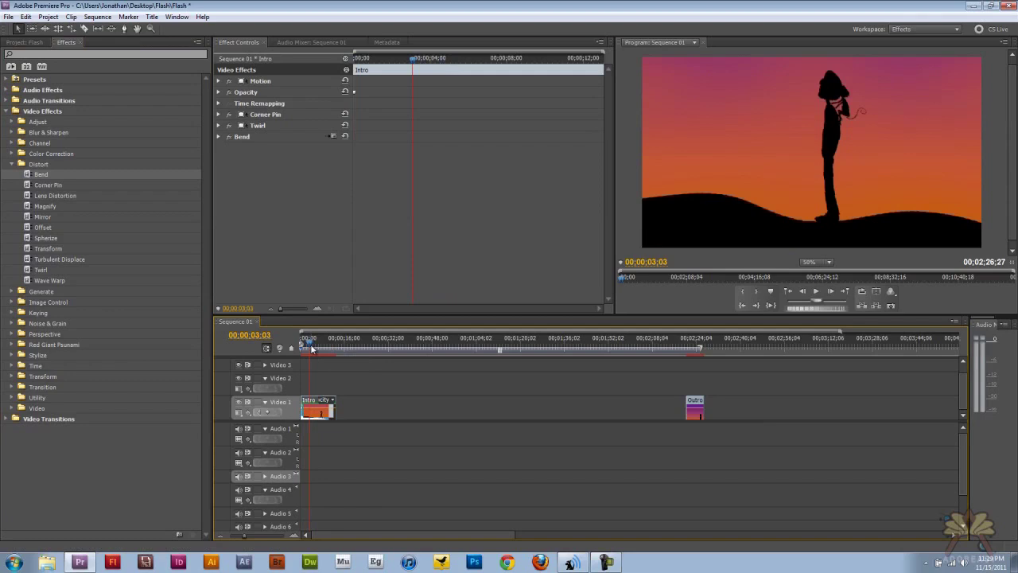
pyautogui.hotkey('ctrl', 'z')
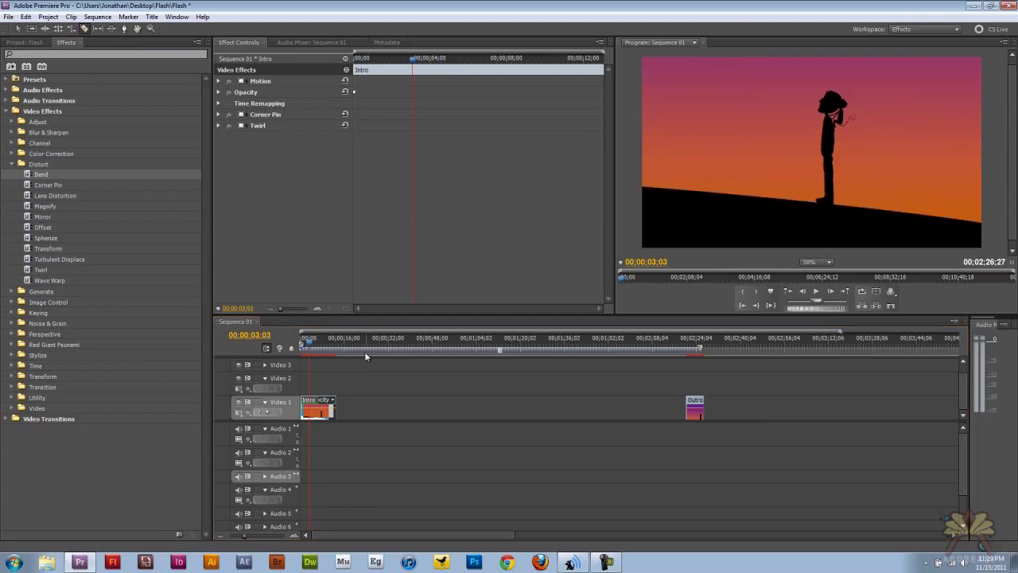
# Split the Intro clip on Video 1 about five seconds in and return the playhead to 00;00;02;27
pyautogui.press('space')
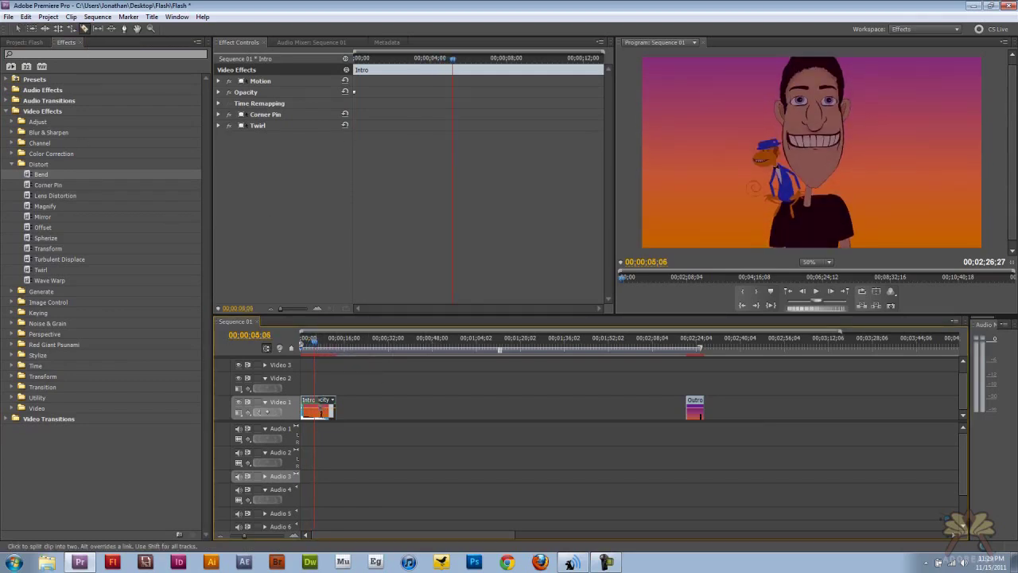
pyautogui.click(316, 410)
pyautogui.moveTo(315, 343); pyautogui.dragTo(309, 343)
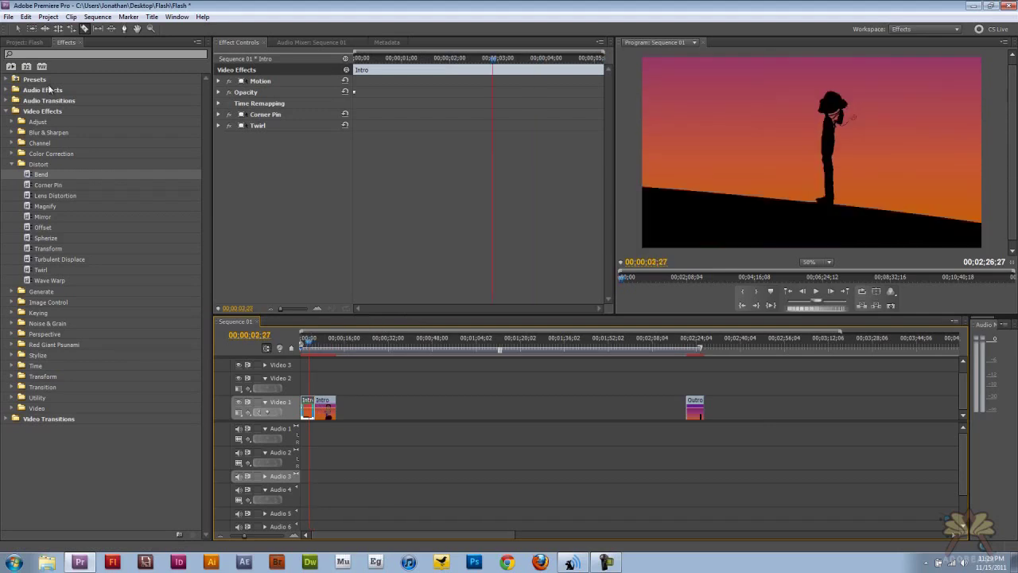
pyautogui.press('v')
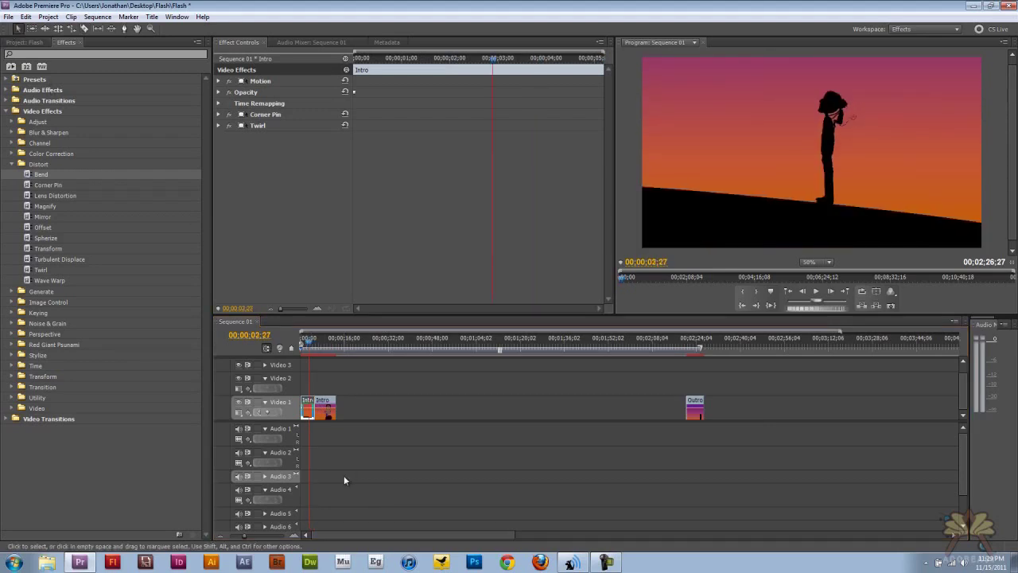
# Apply the Bend effect to the first Intro segment and expand its parameters
pyautogui.click(325, 374)
pyautogui.click(307, 405)
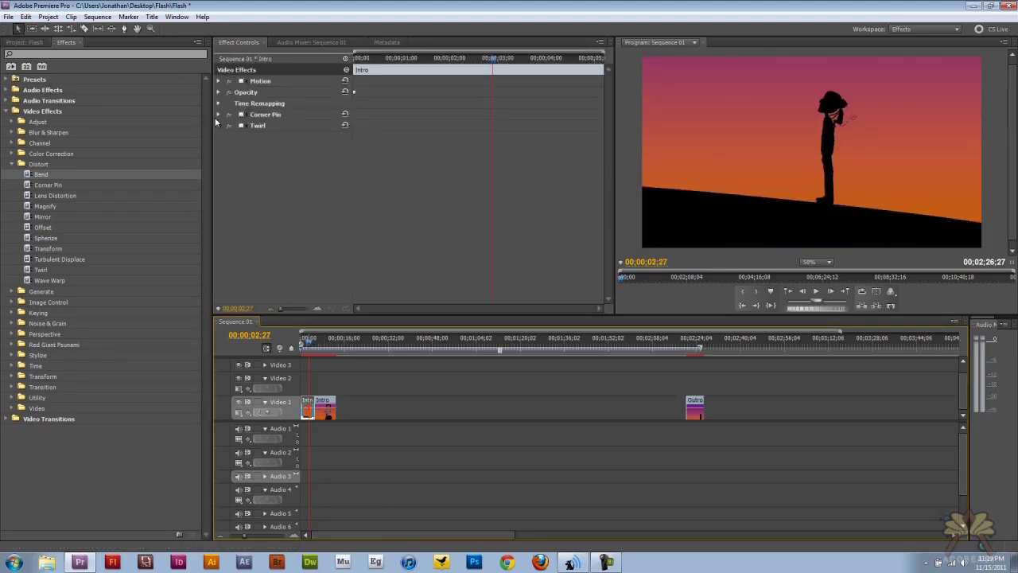
pyautogui.moveTo(56, 183); pyautogui.dragTo(325, 407)
pyautogui.click(218, 137)
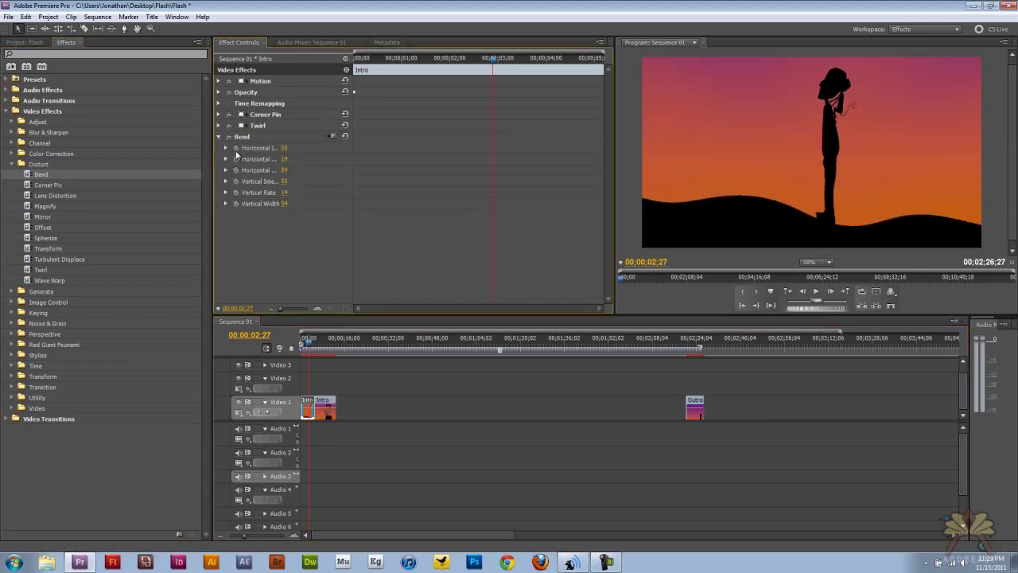
# Set Bend's Horizontal Intensity to 83 and enable keyframing for all Bend parameters at 00;00;02;27
pyautogui.moveTo(306, 153); pyautogui.dragTo(302, 153)
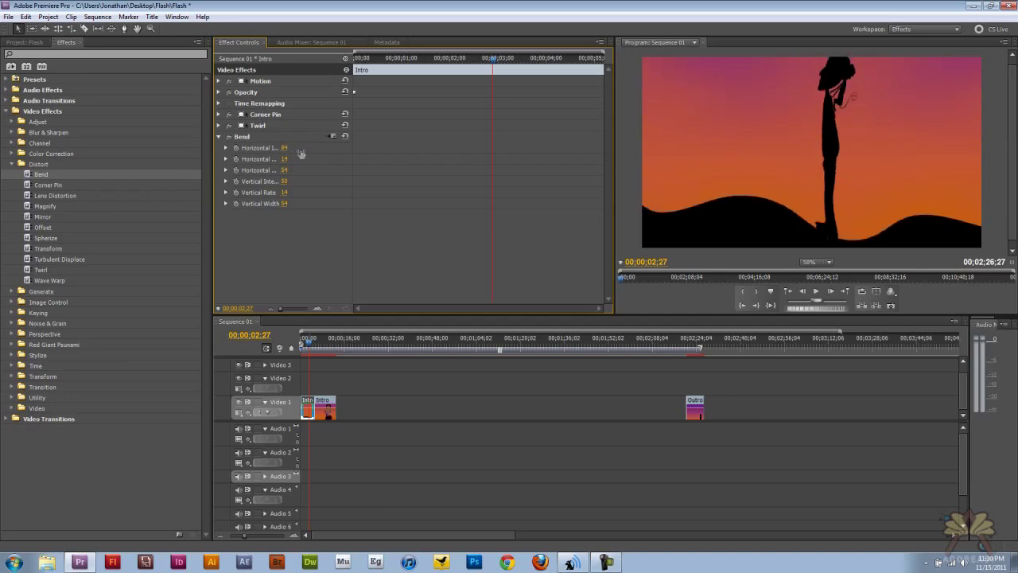
pyautogui.click(235, 181)
pyautogui.click(236, 193)
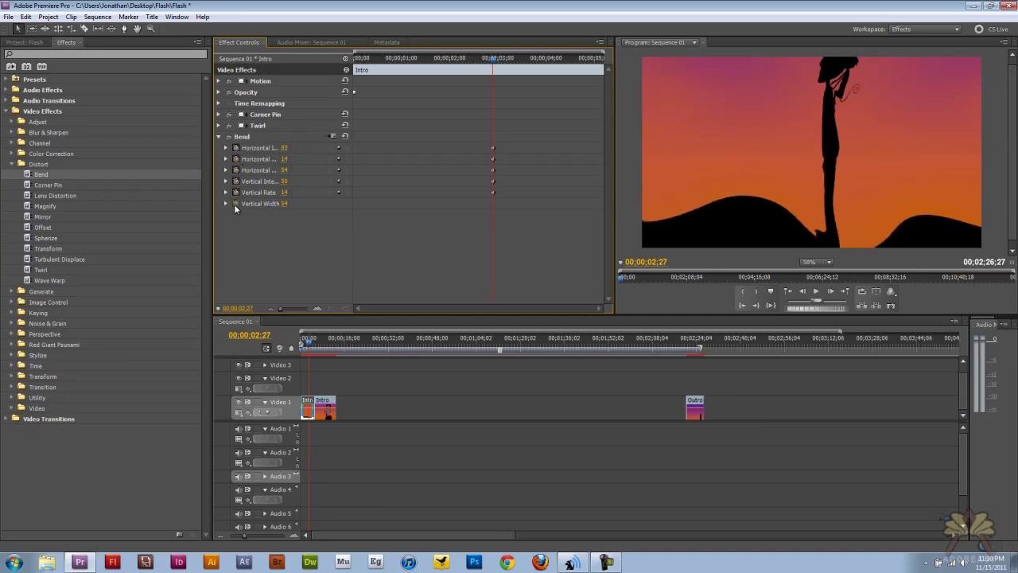
# Add keyframes for all Bend parameters at 00;00;03;20, with Horizontal Intensity at 100 and Horizontal Rate at 64
pyautogui.click(312, 344)
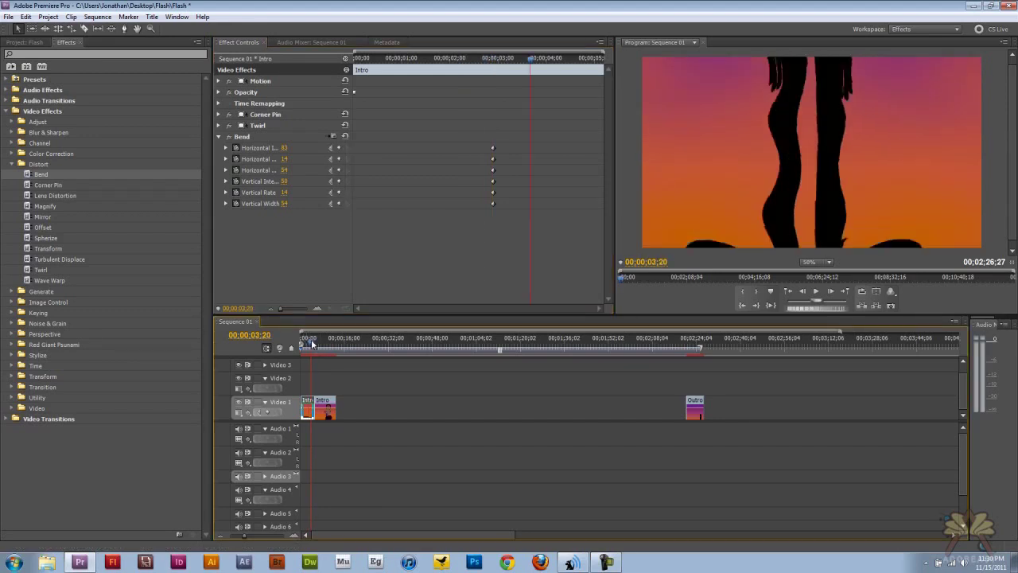
pyautogui.click(339, 148)
pyautogui.click(339, 159)
pyautogui.click(339, 170)
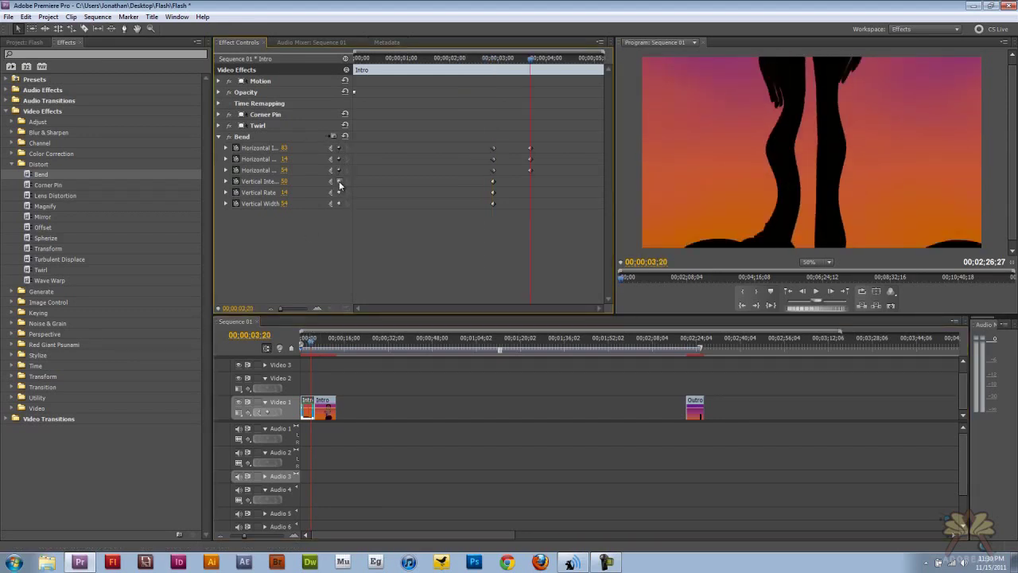
pyautogui.click(339, 204)
pyautogui.click(339, 192)
pyautogui.moveTo(285, 150); pyautogui.dragTo(302, 163)
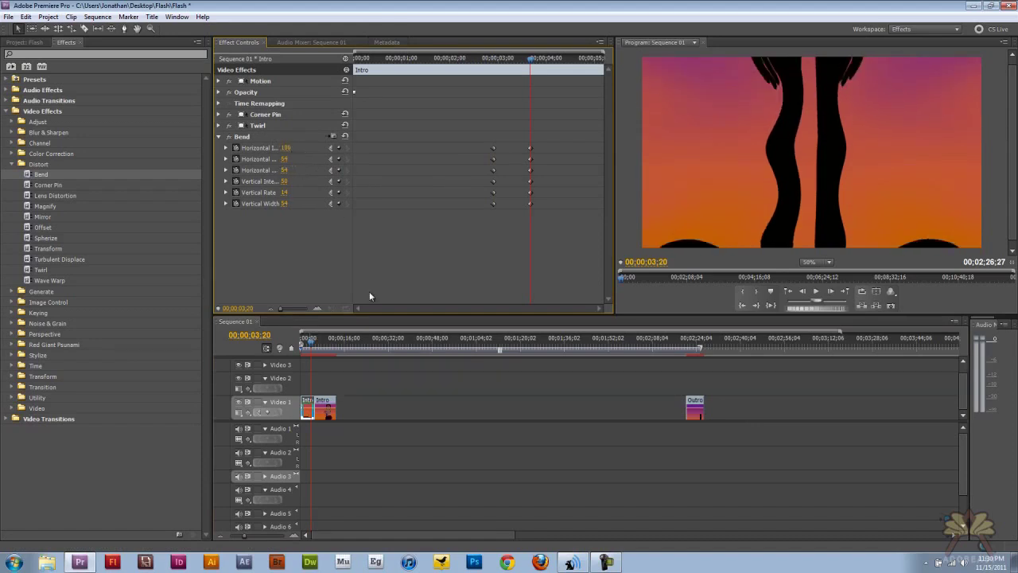
# Preview the animated bend across its keyframes and remove the Bend effect from the first Intro segment
pyautogui.click(309, 343)
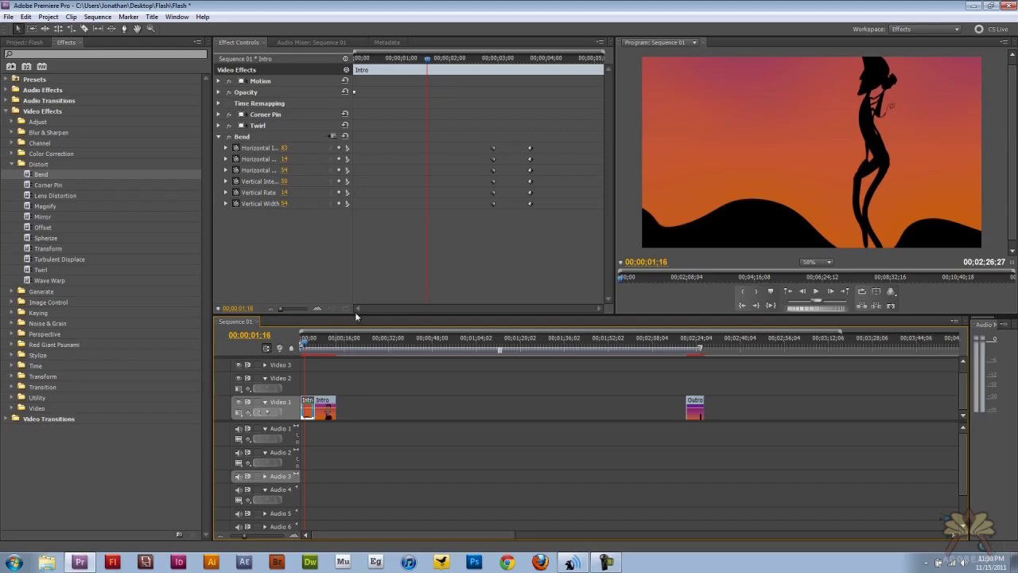
pyautogui.moveTo(305, 343); pyautogui.dragTo(311, 343)
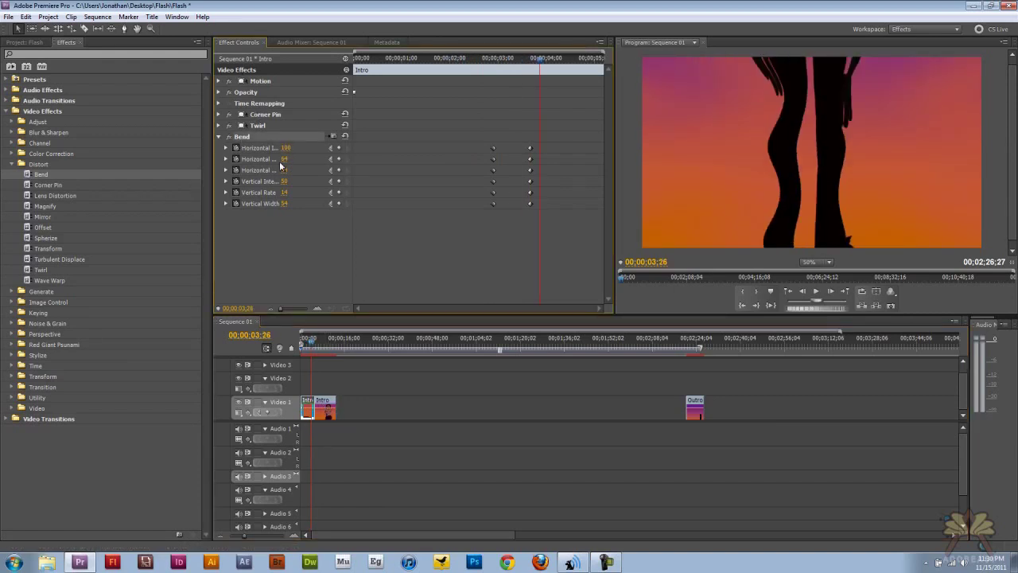
pyautogui.press('Delete')
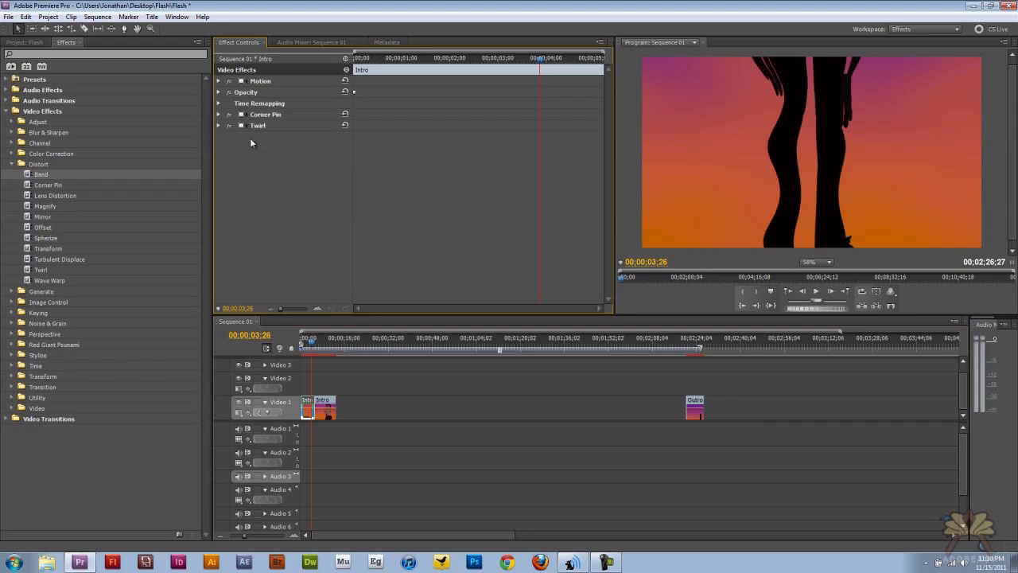
pyautogui.moveTo(310, 344); pyautogui.dragTo(303, 343)
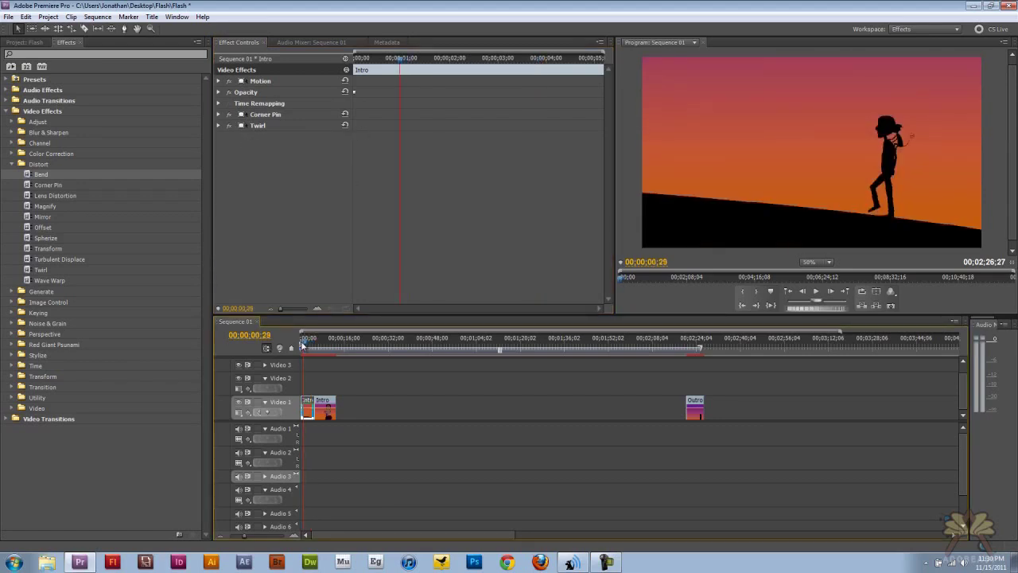
# Try a second Corner Pin effect on the first Intro segment, review its corner coordinates at the sequence start and remove it
pyautogui.click(58, 186)
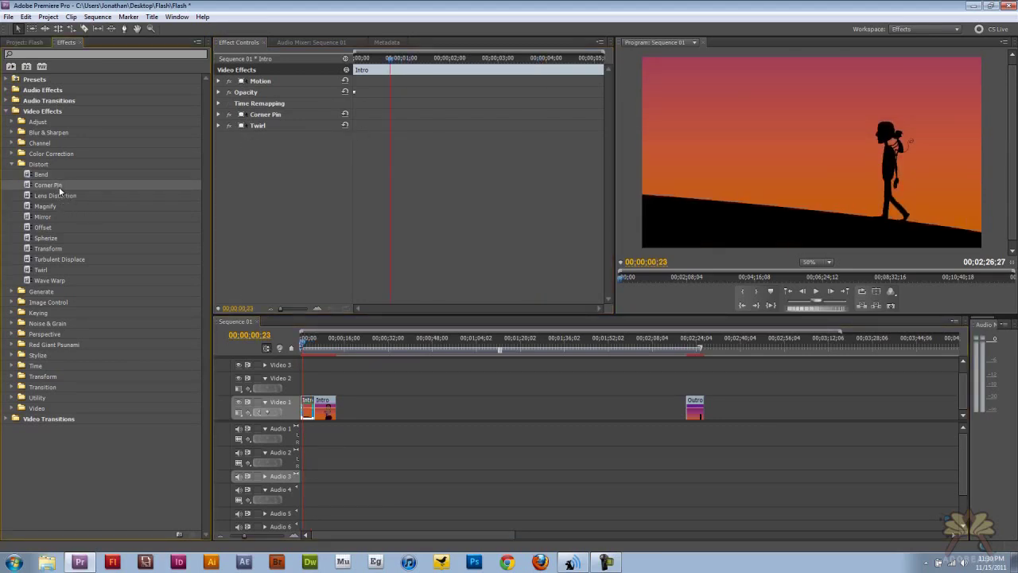
pyautogui.moveTo(59, 191); pyautogui.dragTo(309, 409)
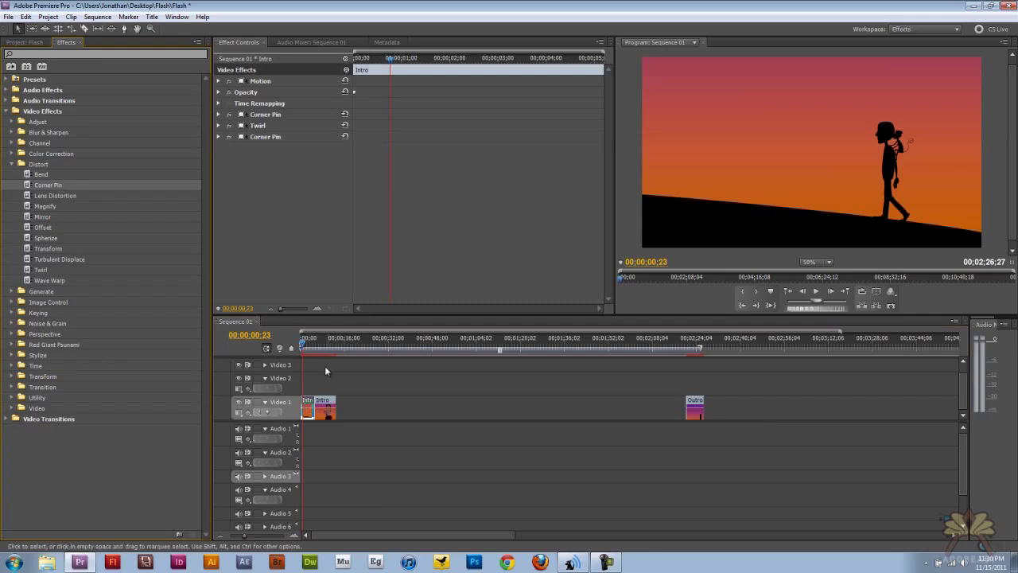
pyautogui.moveTo(304, 344); pyautogui.dragTo(298, 350)
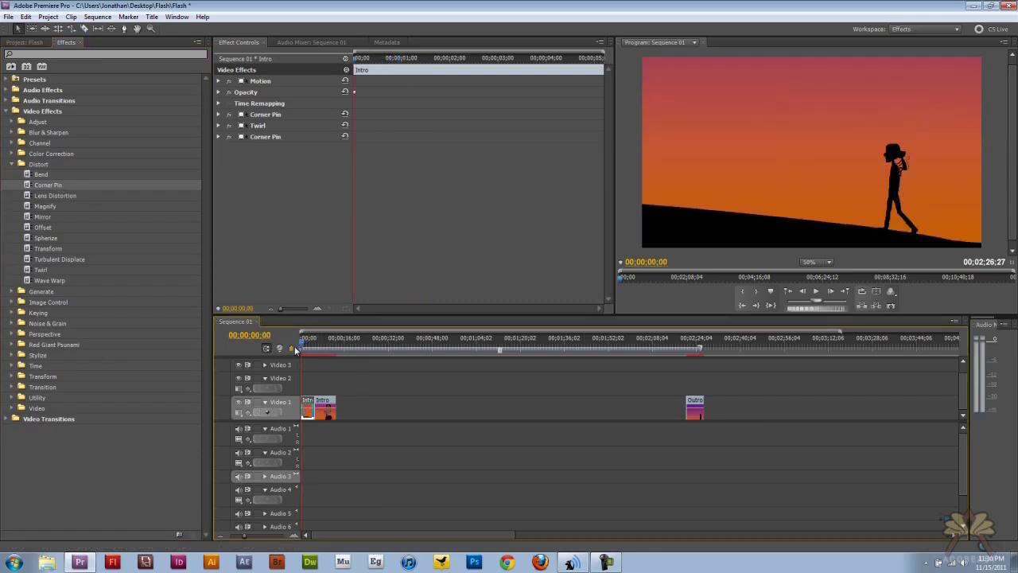
pyautogui.click(219, 137)
pyautogui.moveTo(308, 151)
pyautogui.mouseDown()
pyautogui.moveTo(584, 148)
pyautogui.moveTo(318, 148)
pyautogui.moveTo(313, 158)
pyautogui.mouseUp()
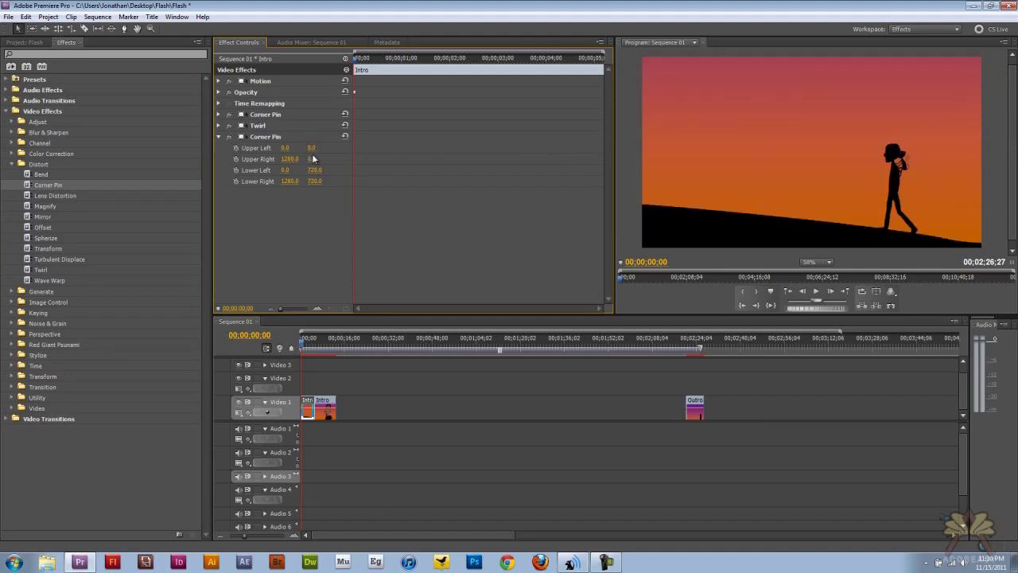
pyautogui.click(256, 139)
pyautogui.press('Delete')
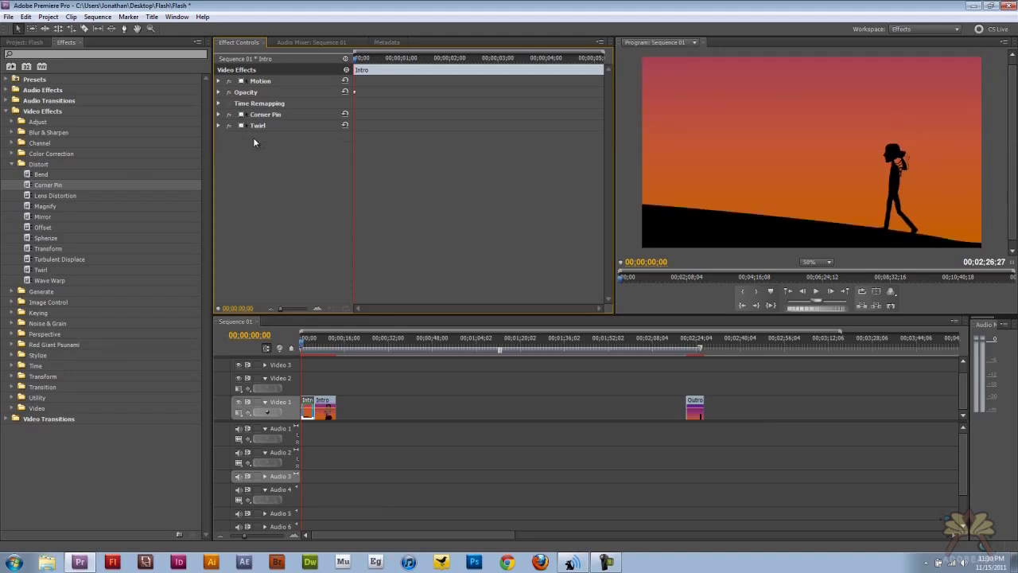
# Try Lens Distortion on the first Intro segment by varying its curvature and decentering, and remove the effect
pyautogui.click(33, 196)
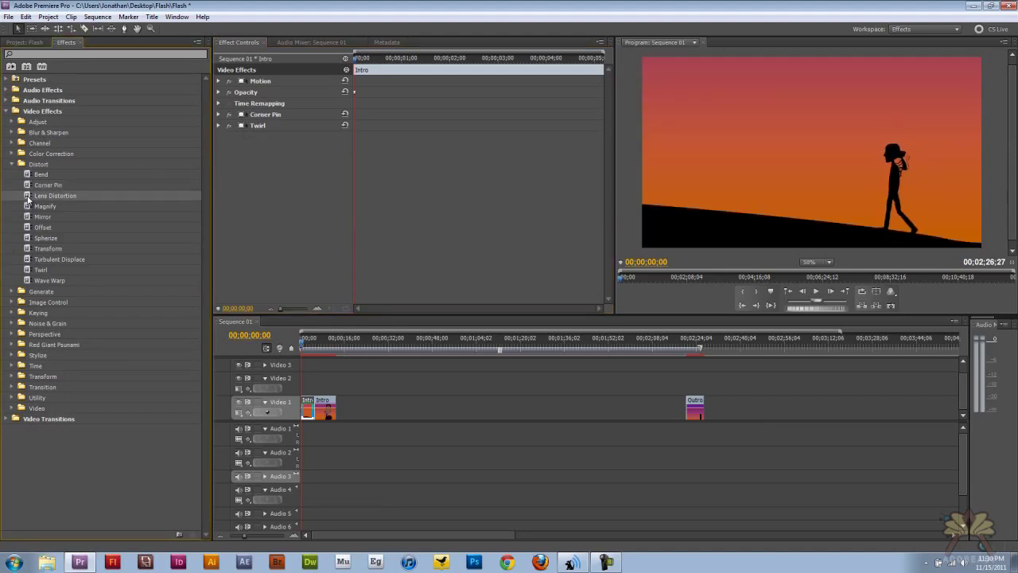
pyautogui.moveTo(28, 199); pyautogui.dragTo(318, 408)
pyautogui.click(220, 137)
pyautogui.moveTo(282, 149); pyautogui.dragTo(388, 169)
pyautogui.moveTo(283, 159)
pyautogui.mouseDown()
pyautogui.moveTo(331, 168)
pyautogui.moveTo(286, 168)
pyautogui.moveTo(296, 162)
pyautogui.moveTo(281, 171)
pyautogui.mouseUp()
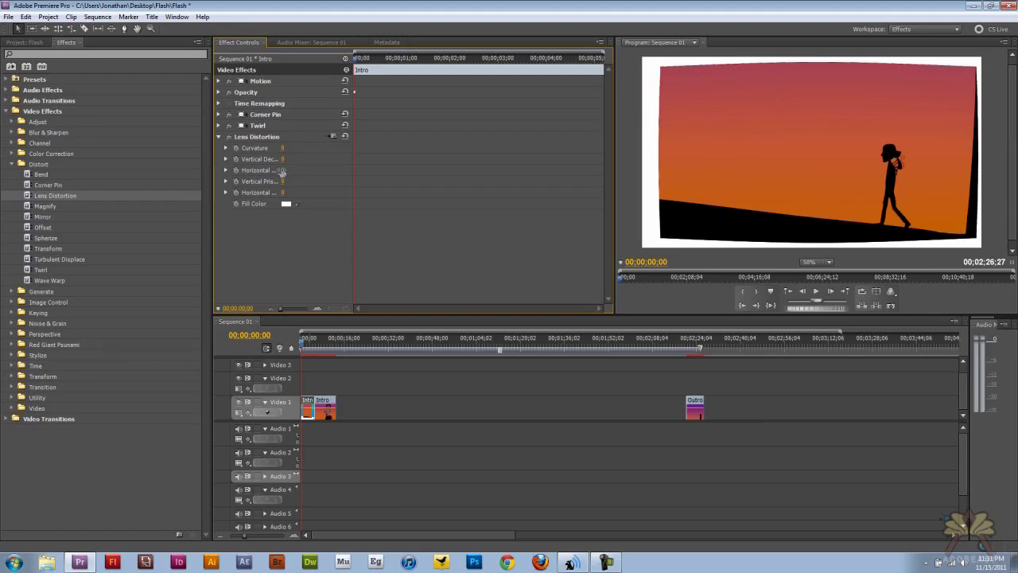
pyautogui.click(245, 139)
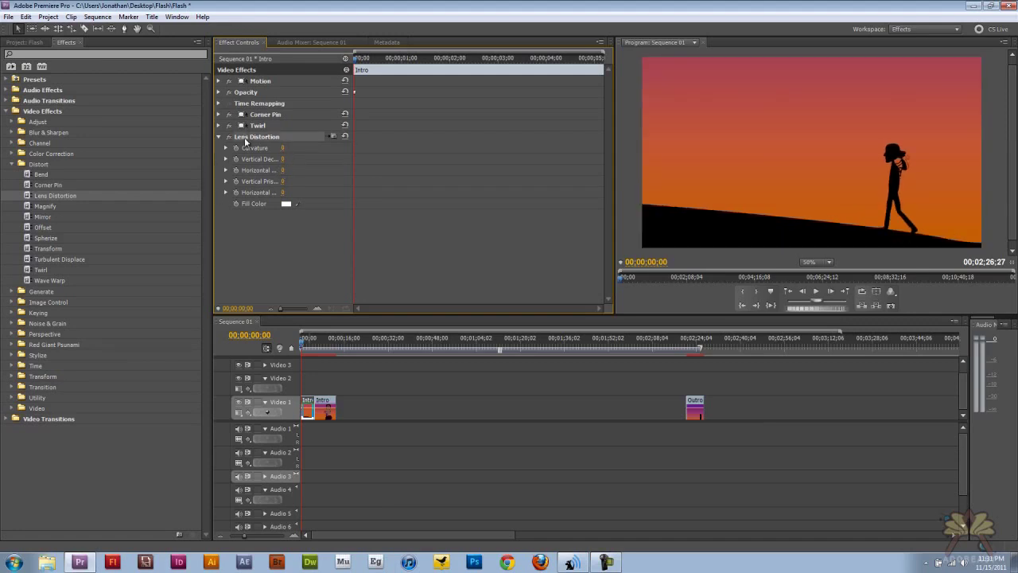
pyautogui.press('Delete')
# Try the Magnify effect on the first Intro segment with a Square shape and 142 magnification, and remove it
pyautogui.click(36, 209)
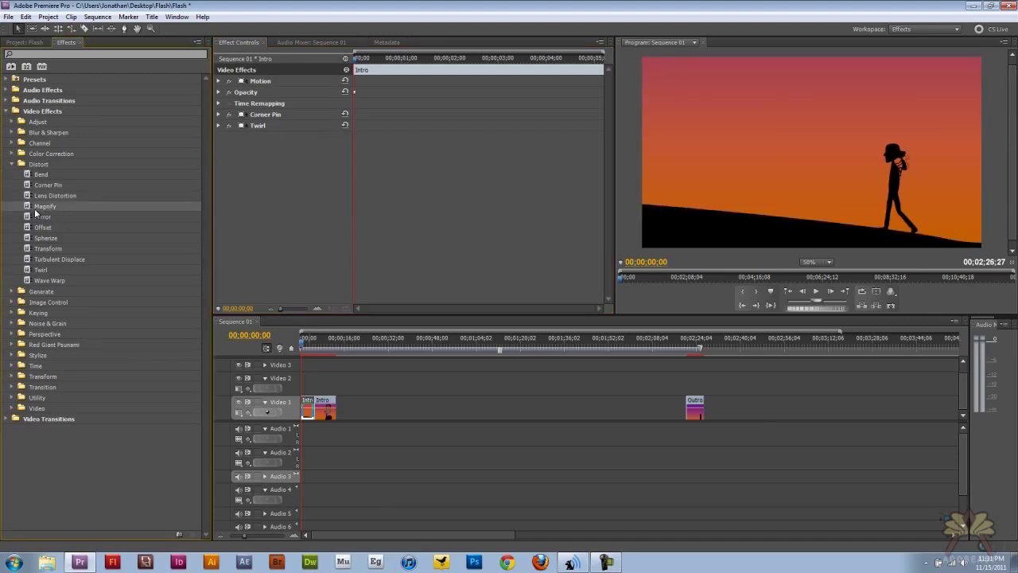
pyautogui.moveTo(253, 302); pyautogui.dragTo(239, 135)
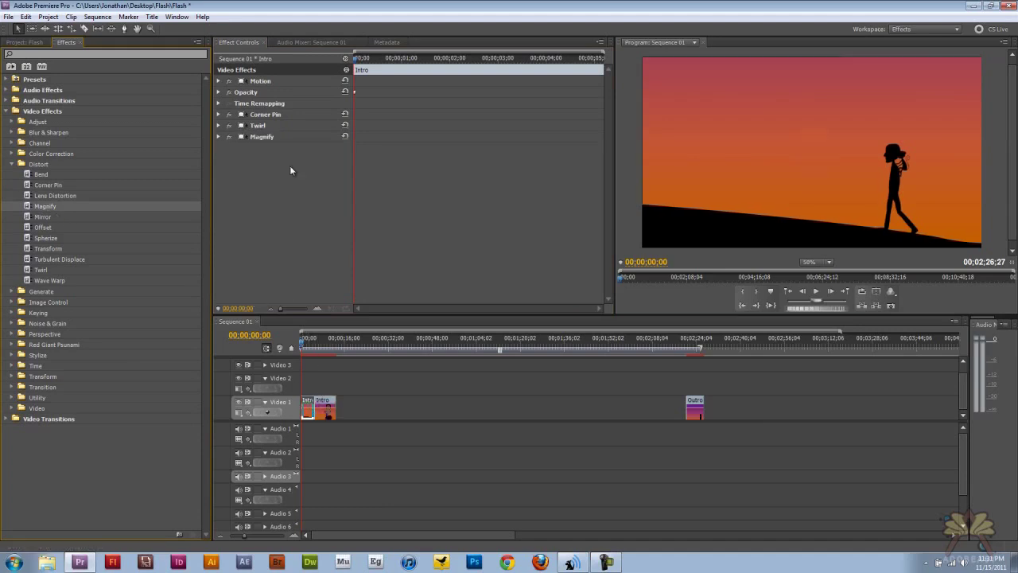
pyautogui.click(219, 137)
pyautogui.press('space')
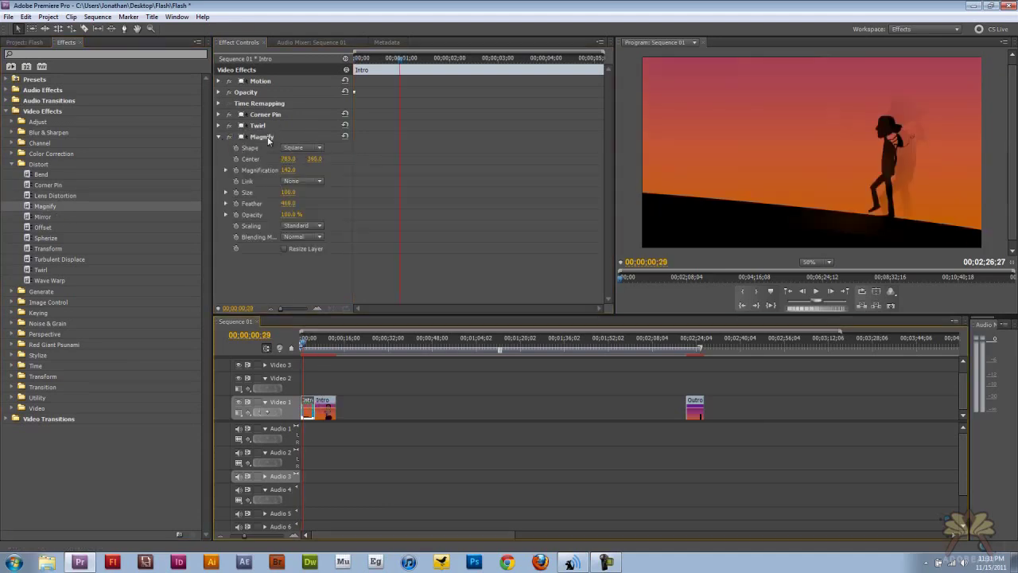
pyautogui.press('Delete')
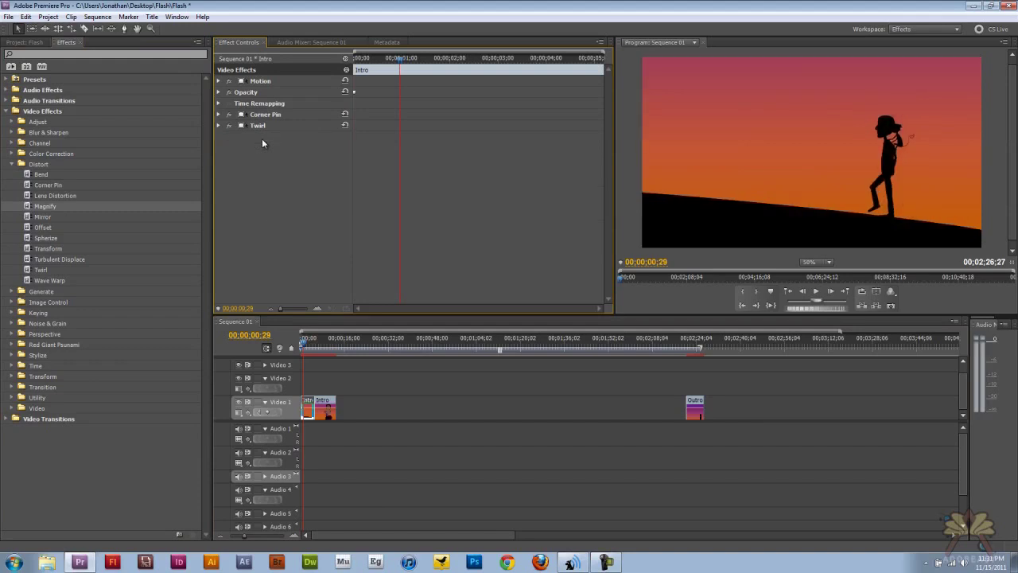
# Apply the Mirror effect to the first Intro segment with Reflection Center 1306, 352 and Reflection Angle 68°
pyautogui.moveTo(39, 216); pyautogui.dragTo(309, 414)
pyautogui.click(219, 137)
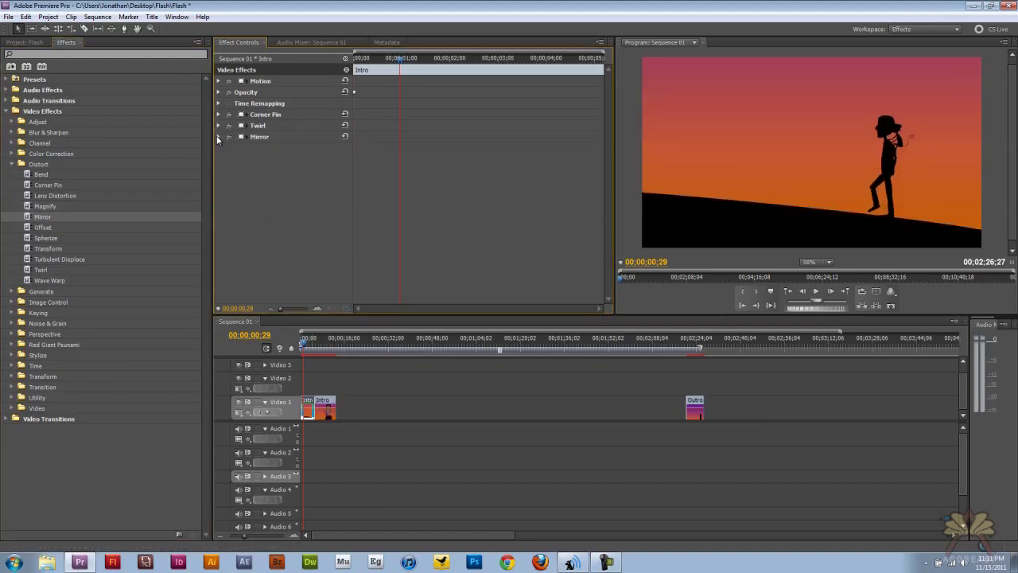
pyautogui.moveTo(289, 150); pyautogui.dragTo(320, 151)
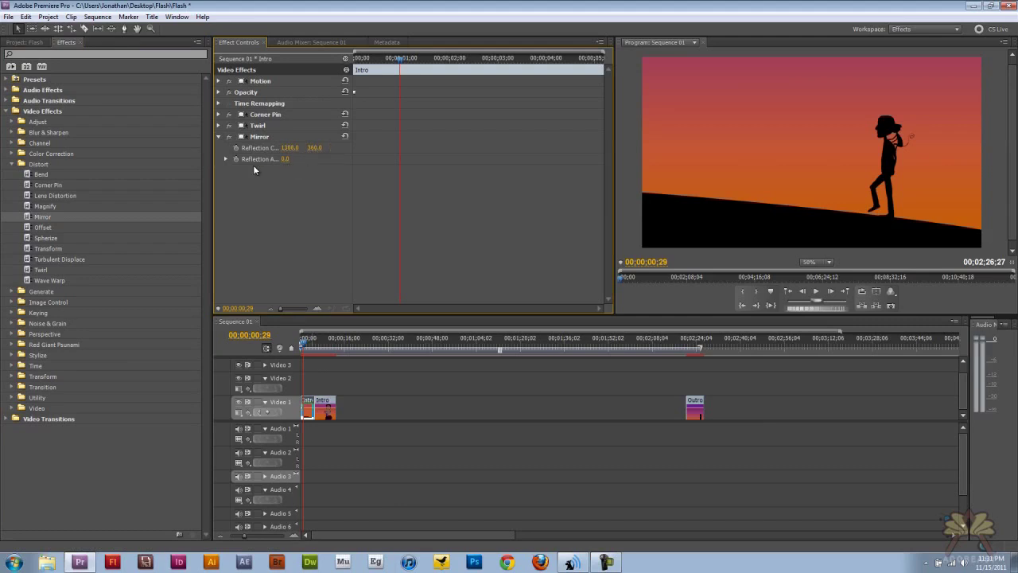
pyautogui.click(226, 159)
pyautogui.moveTo(301, 150); pyautogui.dragTo(349, 149)
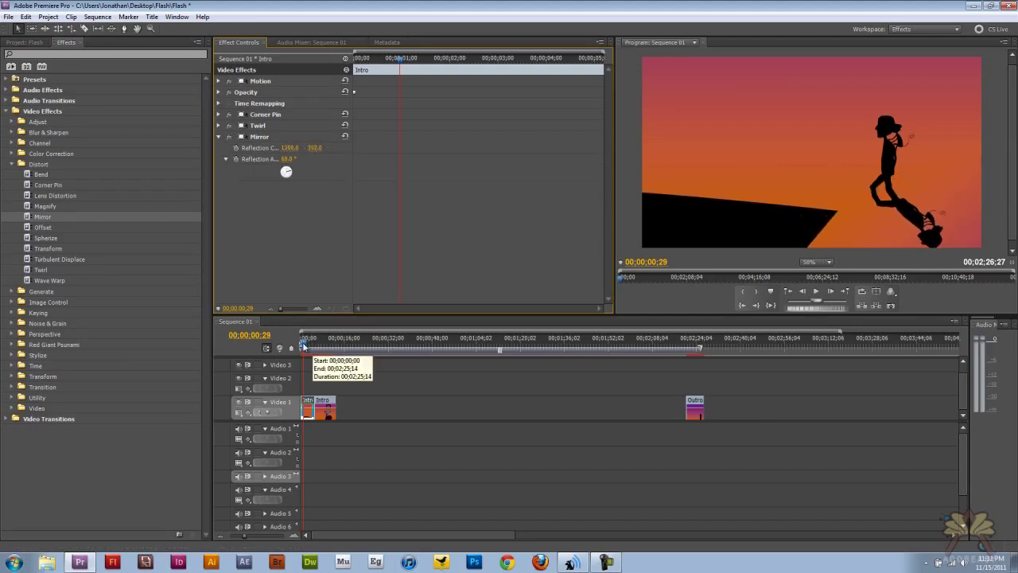
# Preview the mirrored footage and remove the Mirror effect from the first Intro segment
pyautogui.click(308, 347)
pyautogui.moveTo(308, 346); pyautogui.dragTo(304, 348)
pyautogui.click(260, 138)
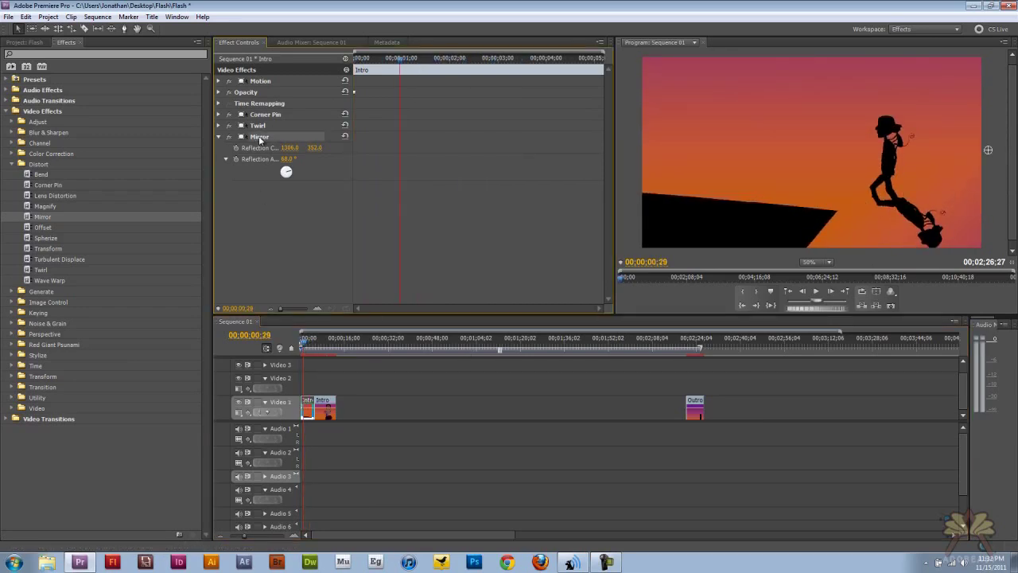
pyautogui.press('Delete')
# Try the Offset effect on the first Intro segment, shifting the center to 183, 677 and varying it vertically, and remove the effect
pyautogui.moveTo(45, 230); pyautogui.dragTo(307, 402)
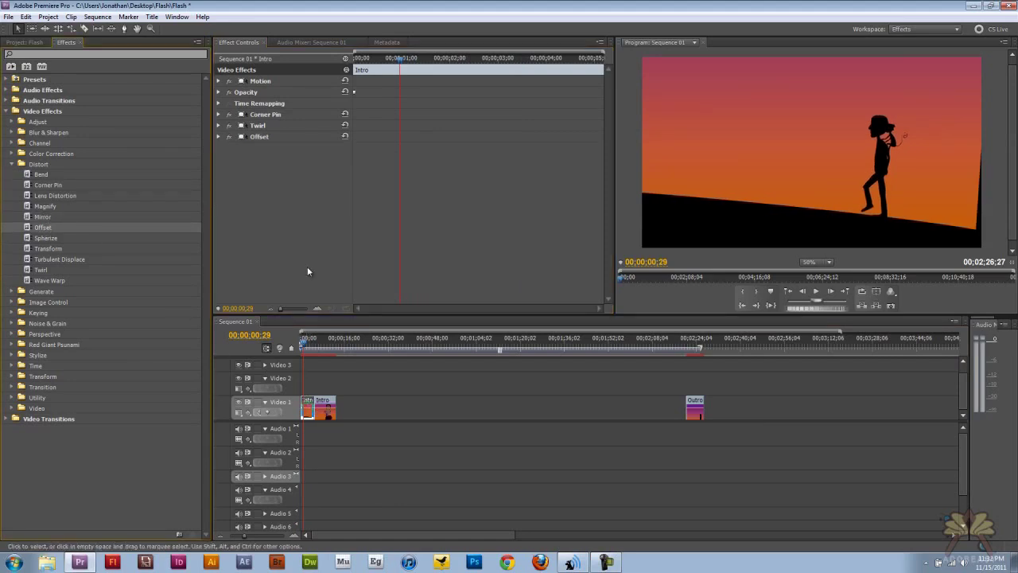
pyautogui.click(218, 136)
pyautogui.moveTo(299, 159); pyautogui.dragTo(259, 165)
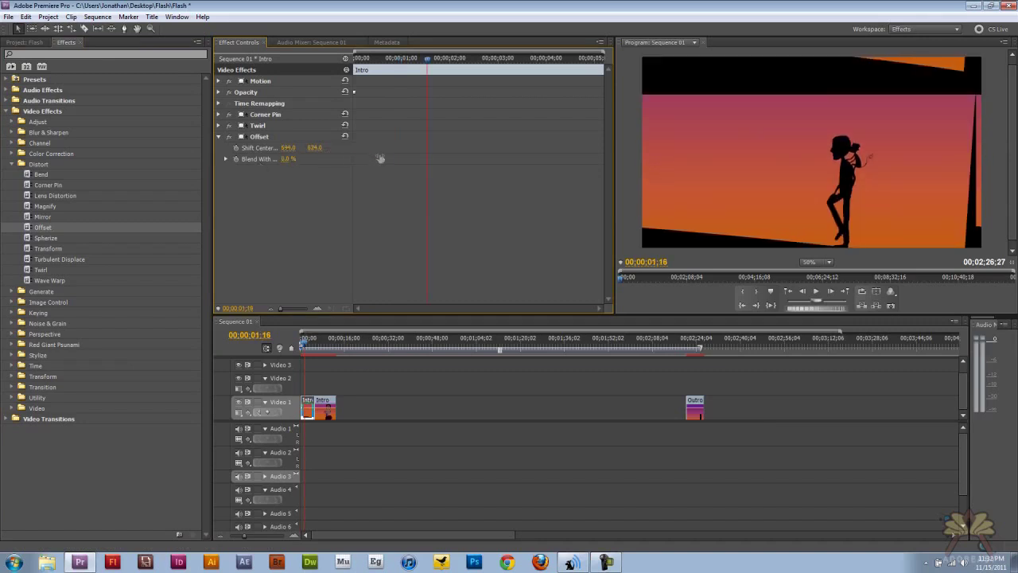
pyautogui.moveTo(382, 159); pyautogui.dragTo(405, 157)
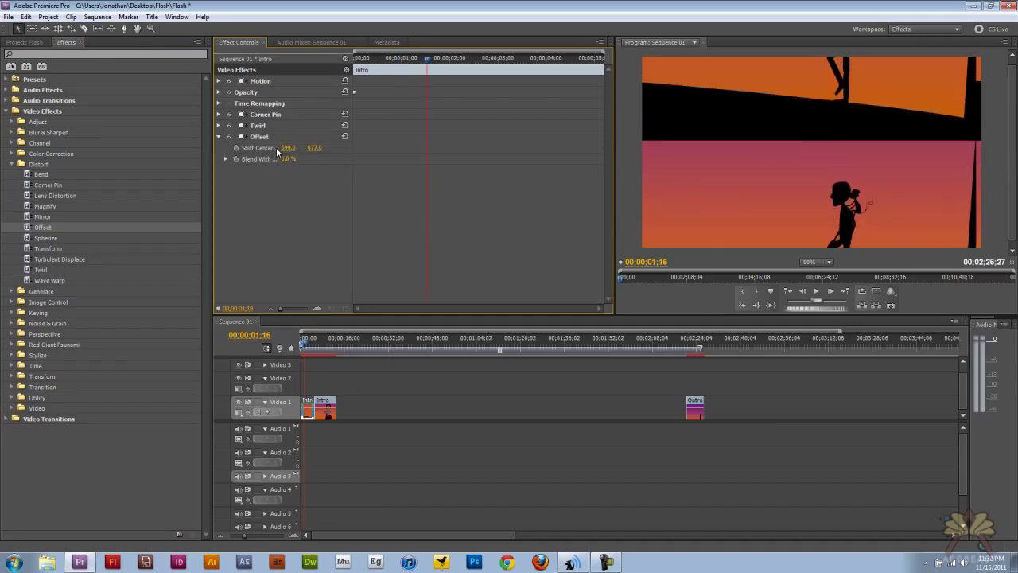
pyautogui.moveTo(287, 149); pyautogui.dragTo(67, 140)
pyautogui.moveTo(304, 341)
pyautogui.mouseDown()
pyautogui.moveTo(286, 343)
pyautogui.moveTo(307, 341)
pyautogui.mouseUp()
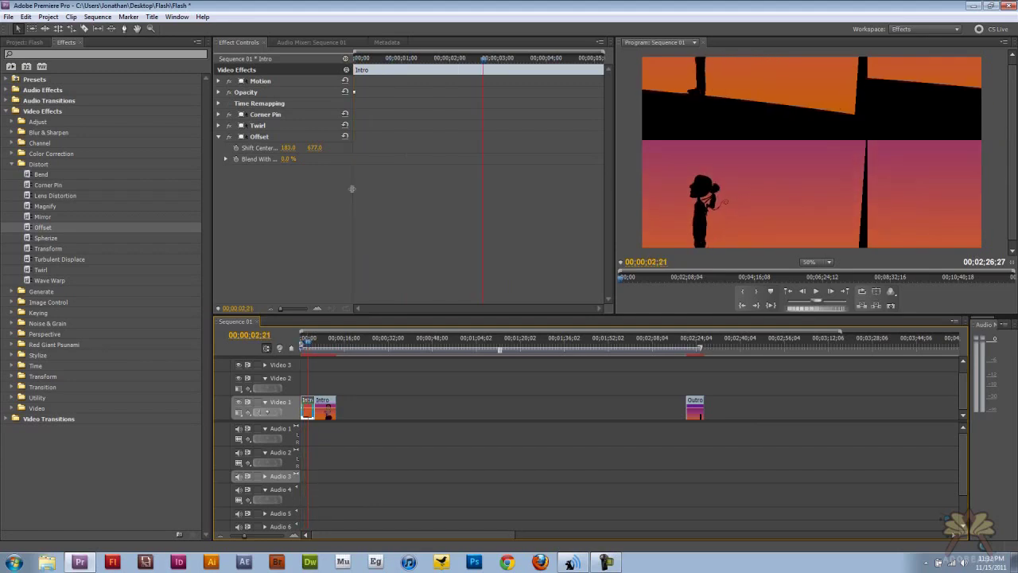
pyautogui.moveTo(314, 147); pyautogui.dragTo(306, 350)
pyautogui.press('Delete')
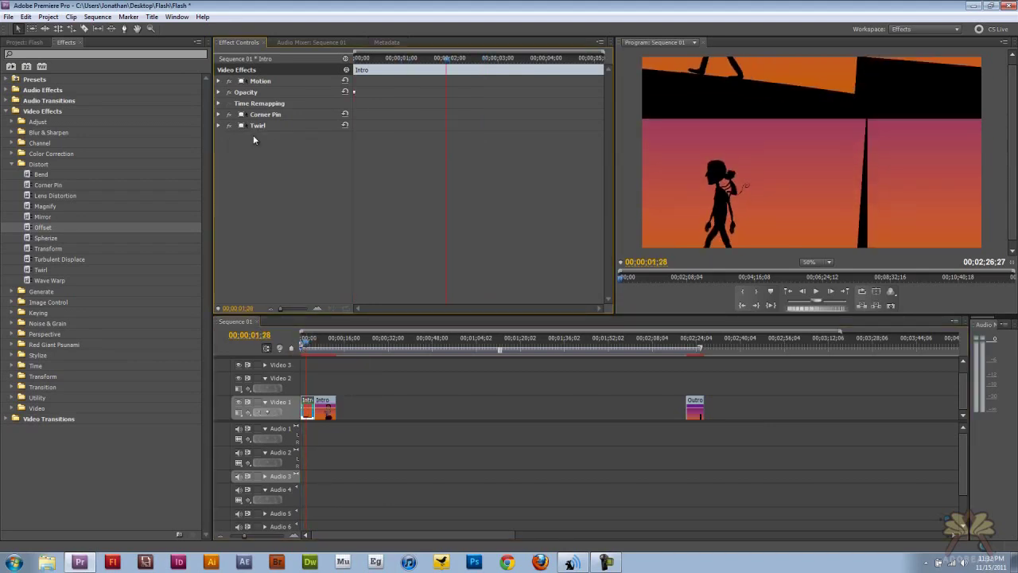
# Try the Spherize effect on the first Intro segment by increasing its radius and moving the sphere's center, and remove the effect
pyautogui.click(35, 239)
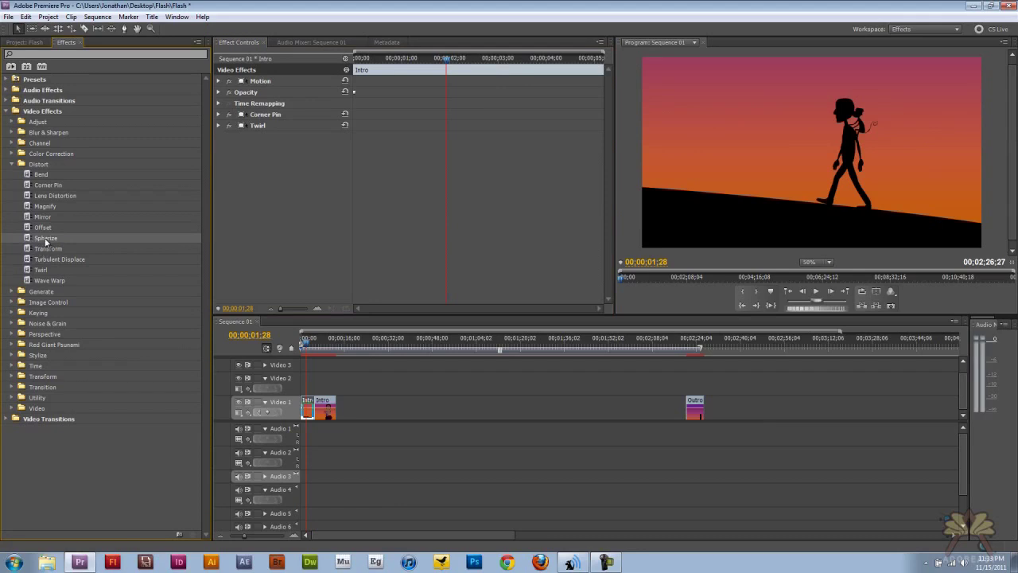
pyautogui.moveTo(45, 240); pyautogui.dragTo(314, 408)
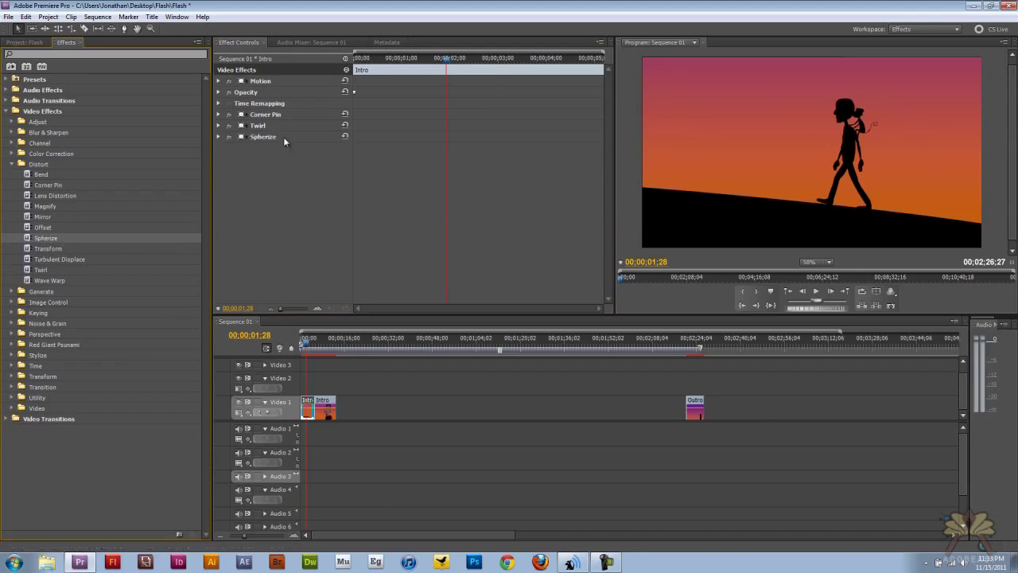
pyautogui.click(219, 136)
pyautogui.moveTo(306, 343); pyautogui.dragTo(302, 343)
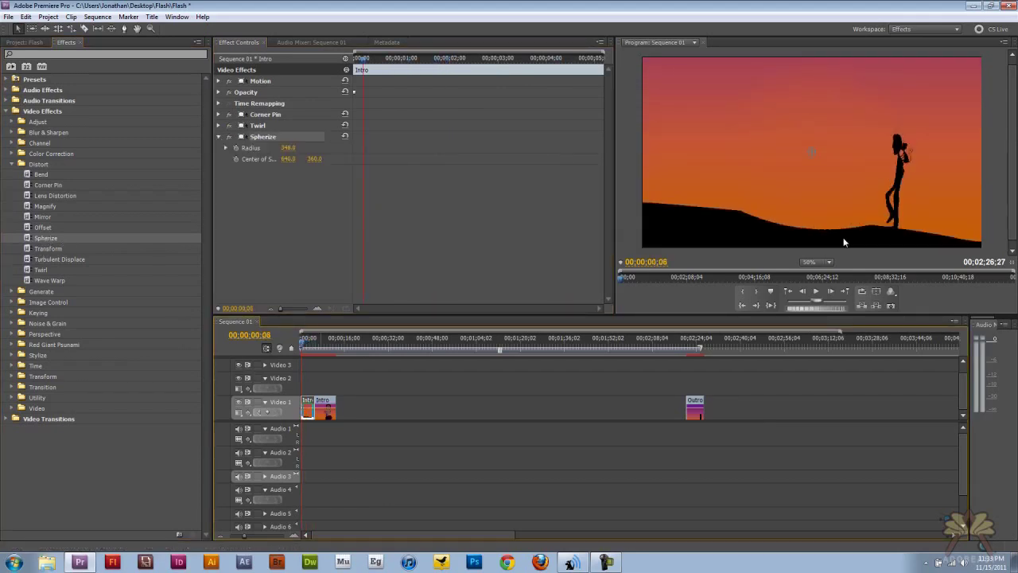
pyautogui.moveTo(313, 159)
pyautogui.mouseDown()
pyautogui.moveTo(393, 165)
pyautogui.moveTo(123, 157)
pyautogui.moveTo(387, 168)
pyautogui.moveTo(315, 178)
pyautogui.moveTo(341, 157)
pyautogui.moveTo(446, 152)
pyautogui.moveTo(398, 149)
pyautogui.moveTo(412, 149)
pyautogui.mouseUp()
pyautogui.moveTo(303, 346); pyautogui.dragTo(309, 347)
pyautogui.press('Delete')
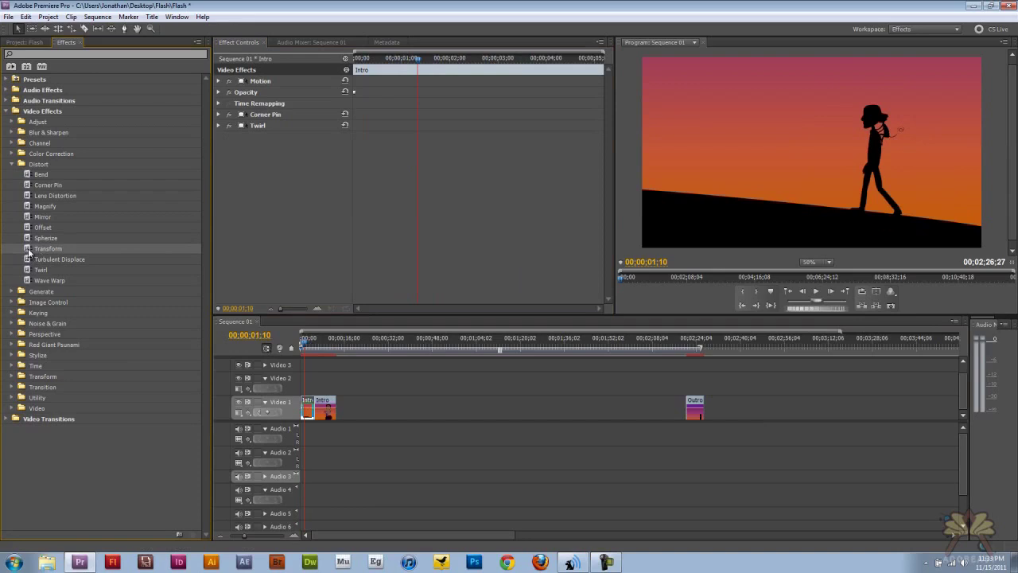
# Apply the Transform effect to the first Intro segment and try shifting its anchor point and position, undoing each change
pyautogui.moveTo(29, 252); pyautogui.dragTo(292, 410)
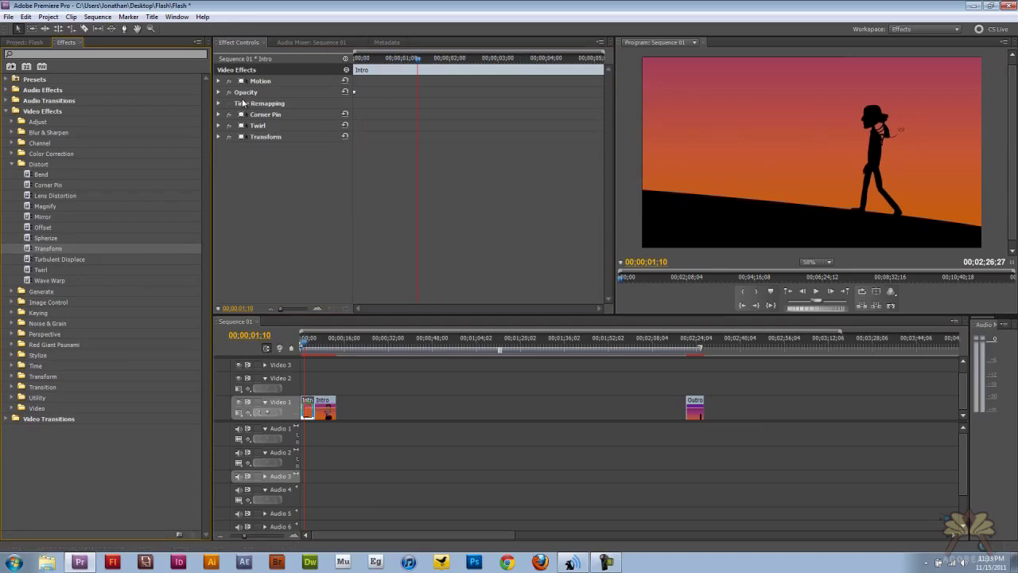
pyautogui.click(219, 138)
pyautogui.moveTo(315, 148); pyautogui.dragTo(358, 186)
pyautogui.hotkey('ctrl', 'z')
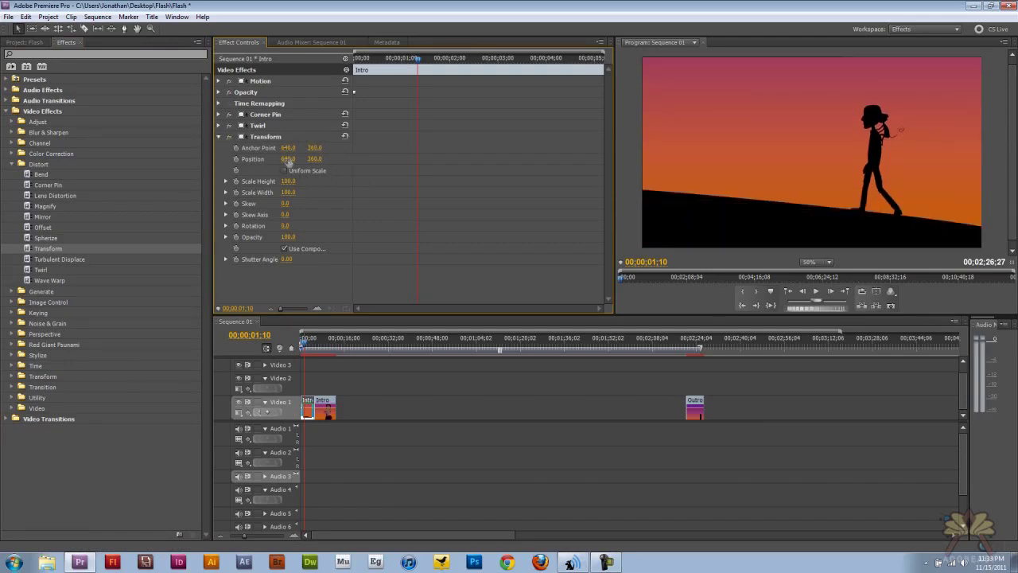
pyautogui.moveTo(288, 159); pyautogui.dragTo(196, 167)
pyautogui.hotkey('ctrl', 'z')
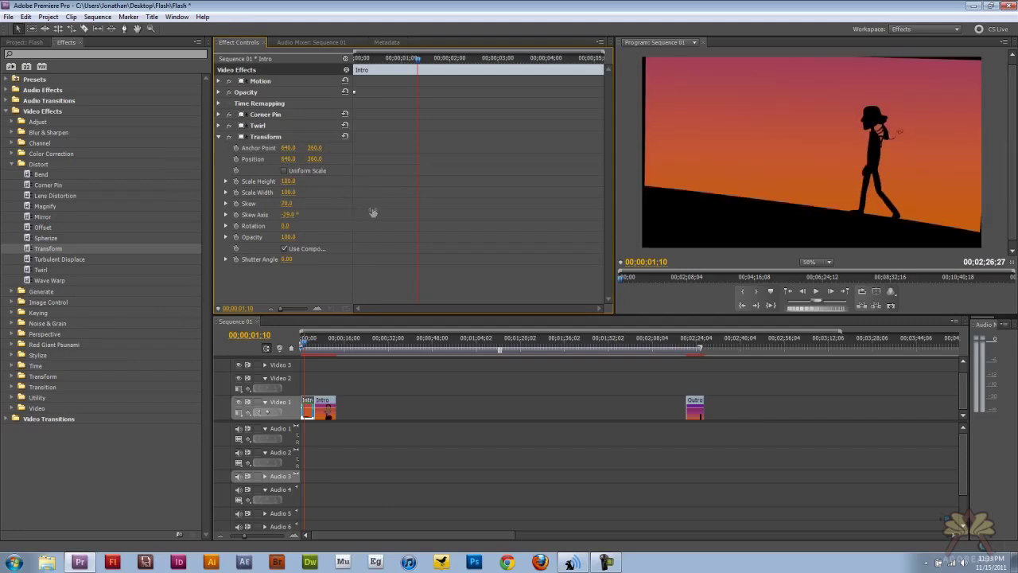
# Try a Skew of -63 with a Skew Axis of -29° in the Transform effect, and remove the effect
pyautogui.moveTo(373, 213); pyautogui.dragTo(302, 203)
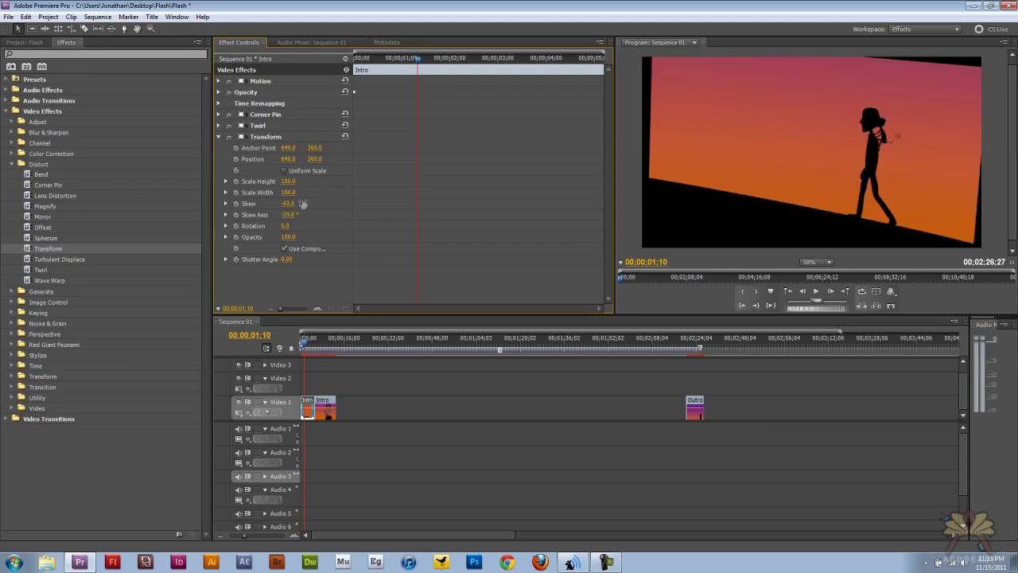
pyautogui.click(255, 137)
pyautogui.press('Delete')
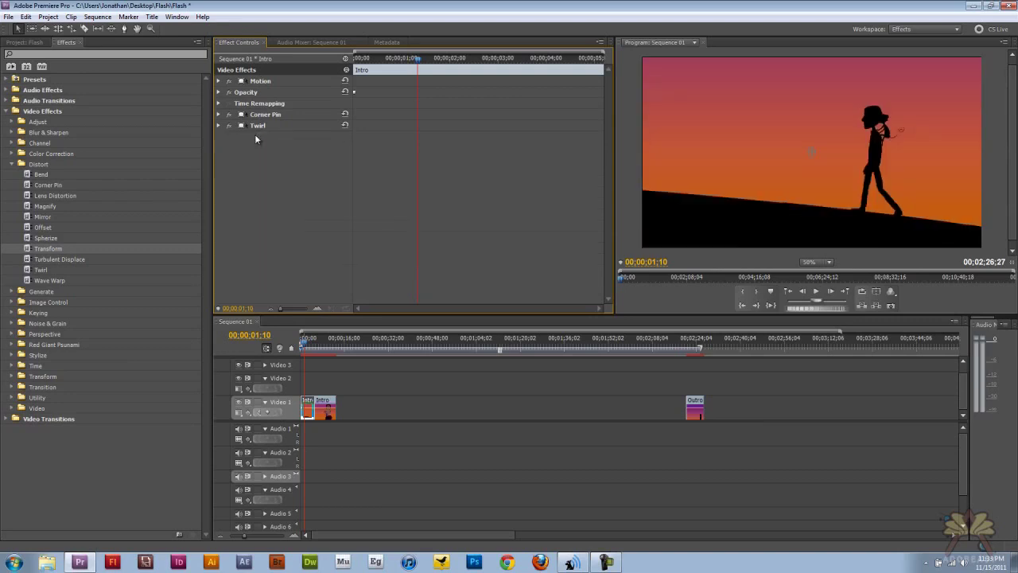
# Try the Turbulent Displace effect on the first Intro segment with an amount of about 415, preview it, and remove the effect
pyautogui.click(33, 260)
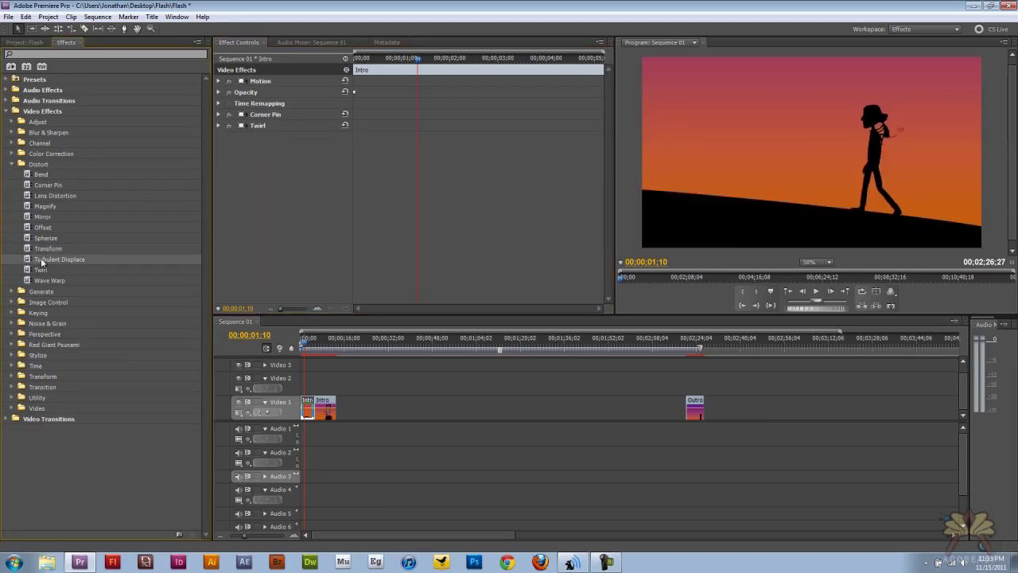
pyautogui.moveTo(42, 263); pyautogui.dragTo(325, 407)
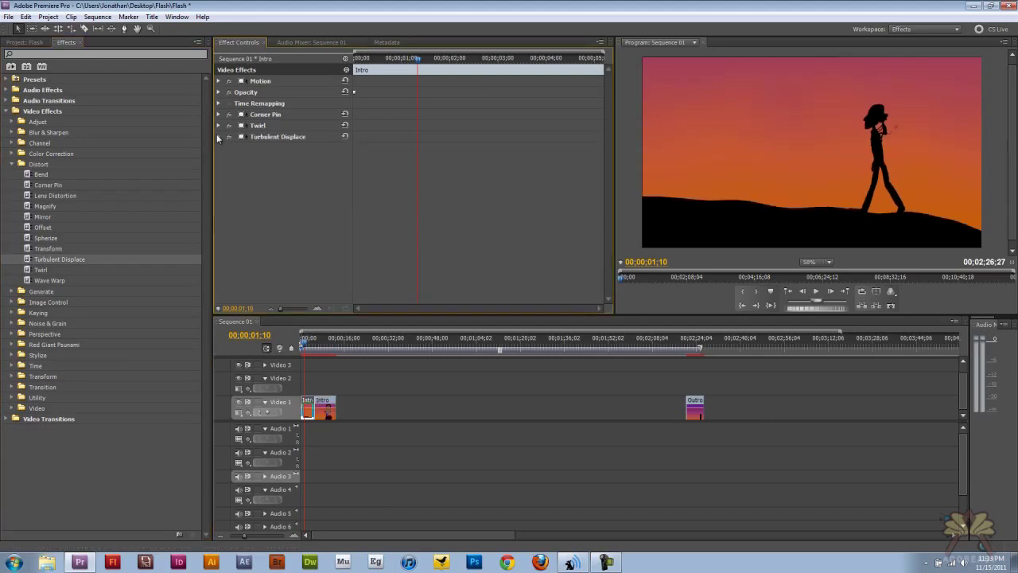
pyautogui.click(219, 136)
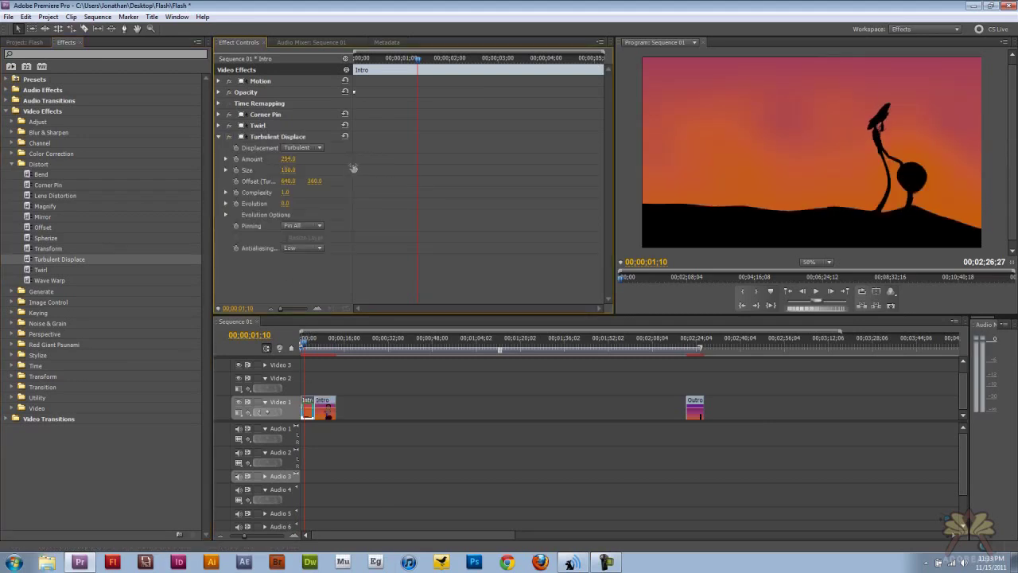
pyautogui.moveTo(354, 169); pyautogui.dragTo(480, 157)
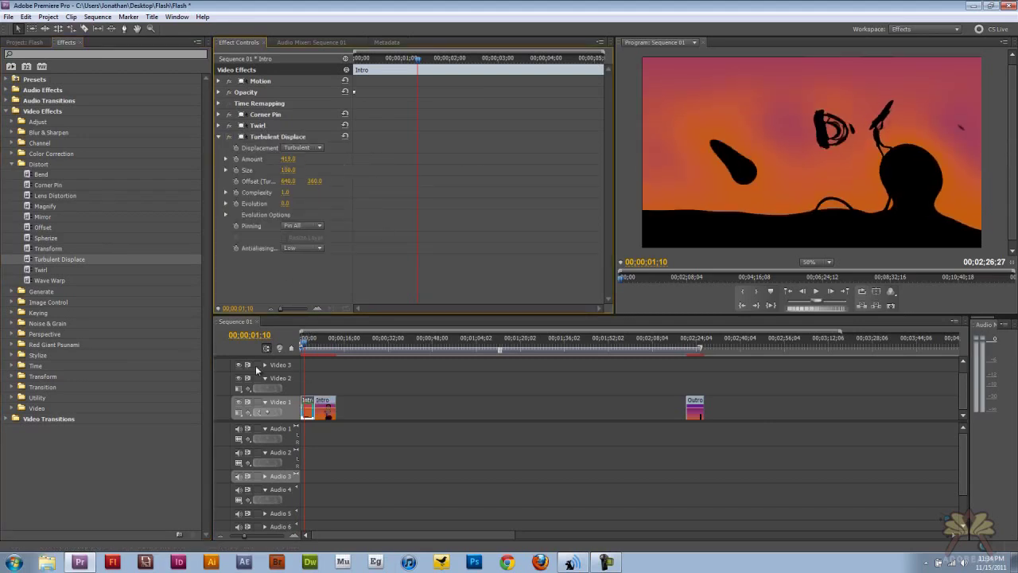
pyautogui.moveTo(303, 347); pyautogui.dragTo(310, 345)
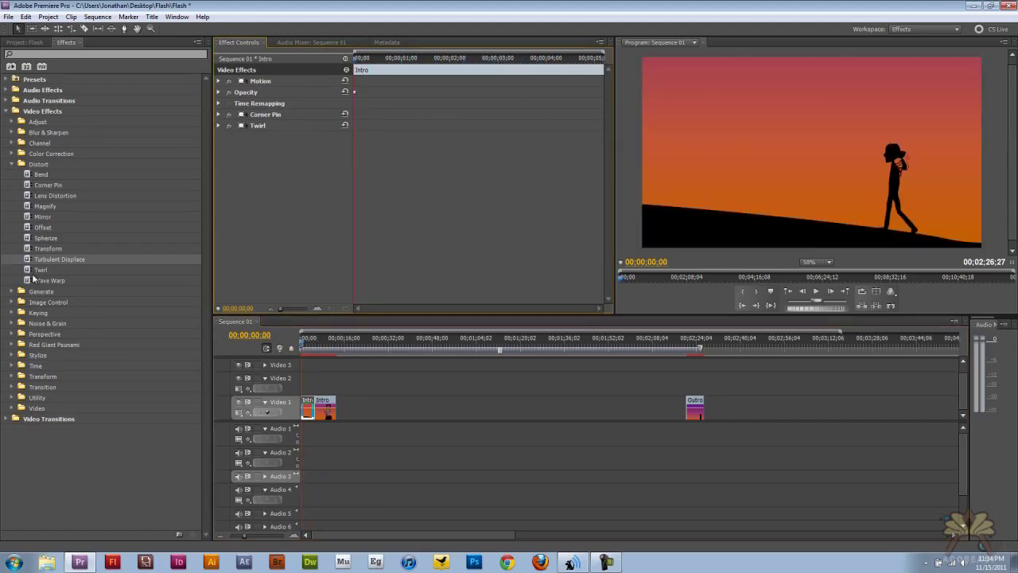
# Add a second Twirl effect to the first Intro segment and remove the duplicate
pyautogui.moveTo(38, 270); pyautogui.dragTo(326, 410)
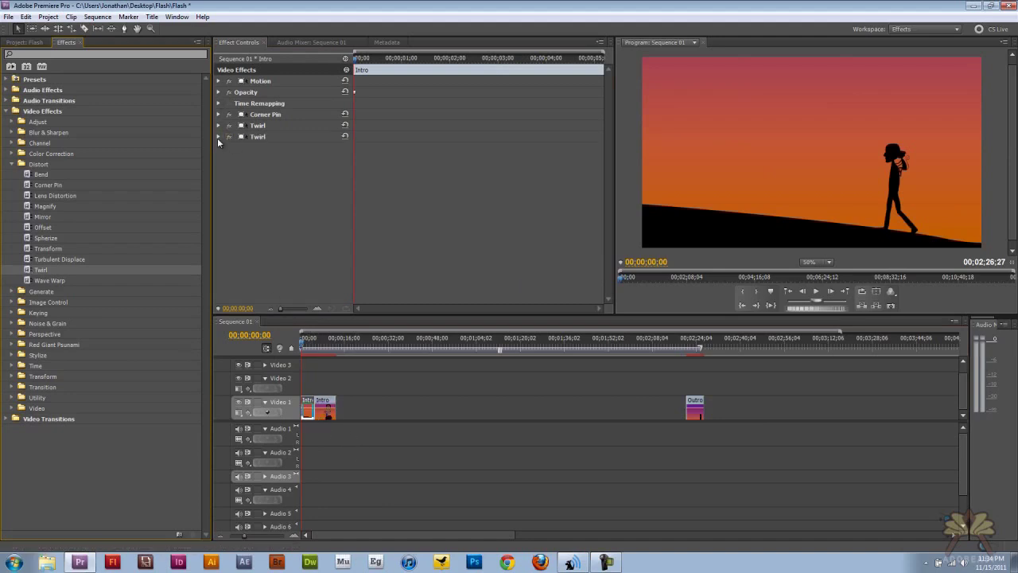
pyautogui.click(218, 137)
pyautogui.click(253, 137)
pyautogui.press('Delete')
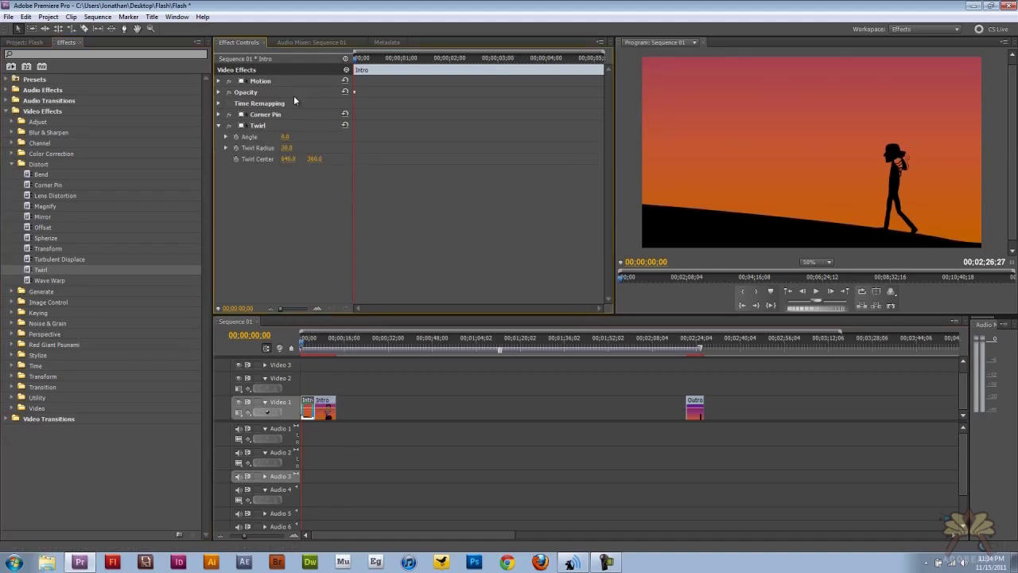
# Try a larger Angle in the first Intro segment's existing Twirl effect, undo the change, and remove the effect
pyautogui.moveTo(284, 142); pyautogui.dragTo(481, 144)
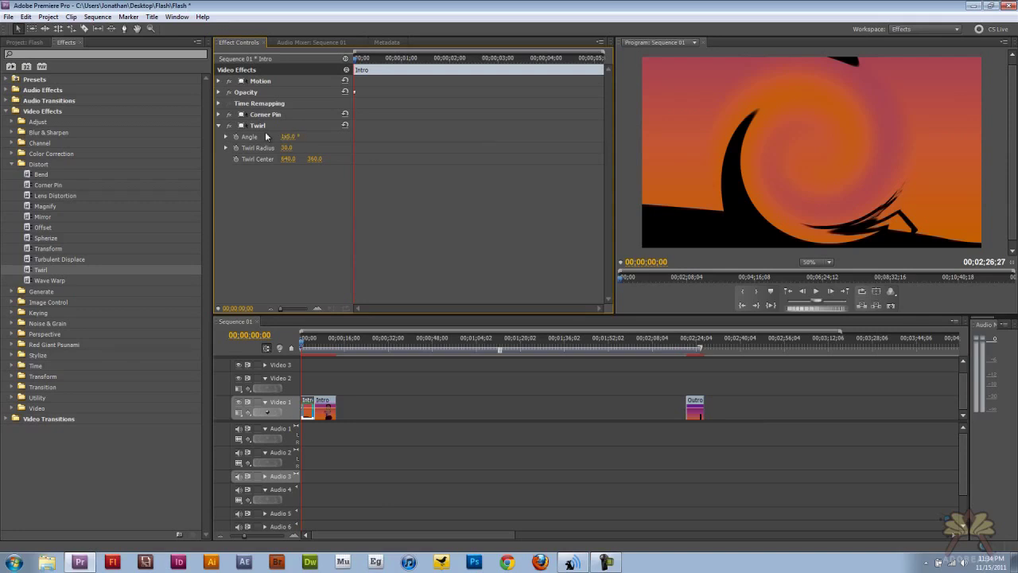
pyautogui.hotkey('ctrl', 'z')
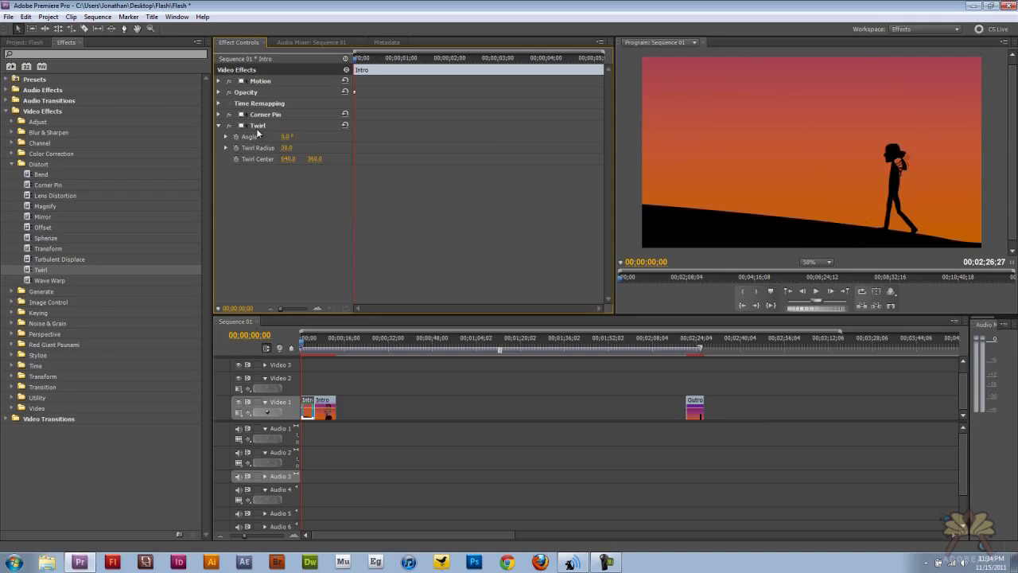
pyautogui.click(257, 129)
pyautogui.press('Delete')
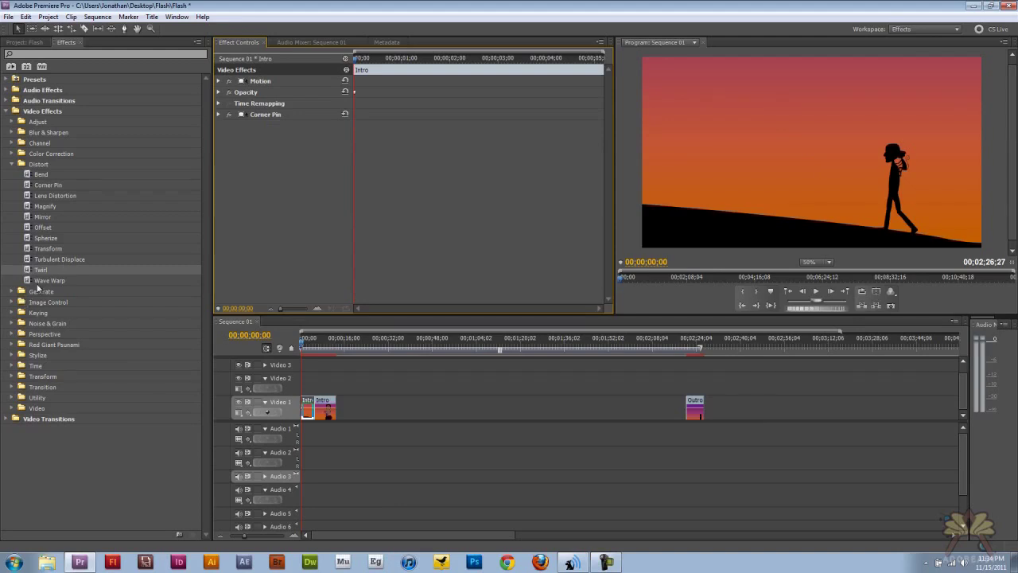
# Apply the Wave Warp effect to the first Intro segment and set the Wave Width to 246
pyautogui.moveTo(40, 281); pyautogui.dragTo(276, 382)
pyautogui.moveTo(306, 415); pyautogui.dragTo(306, 416)
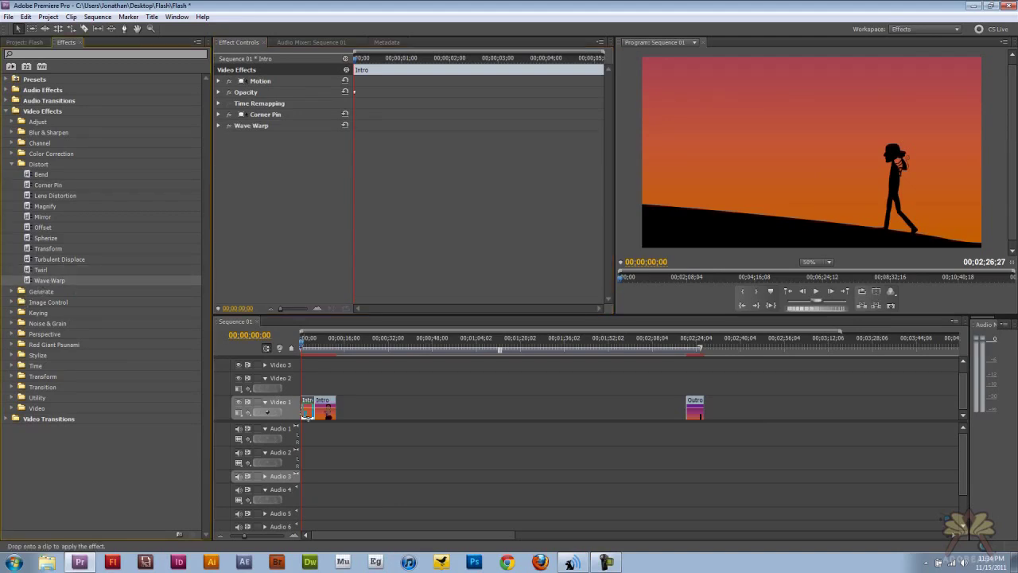
pyautogui.click(220, 127)
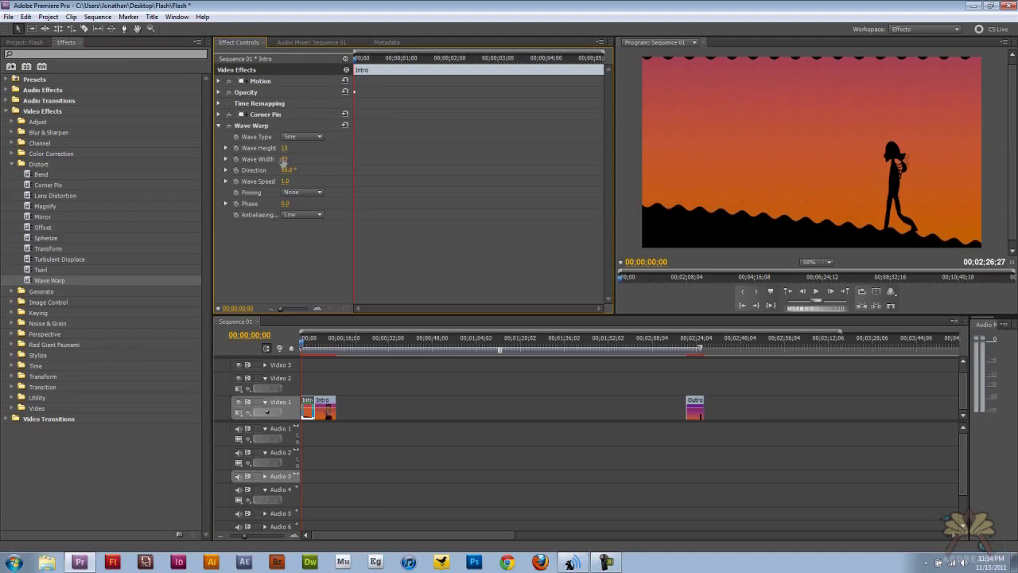
pyautogui.moveTo(283, 162); pyautogui.dragTo(396, 163)
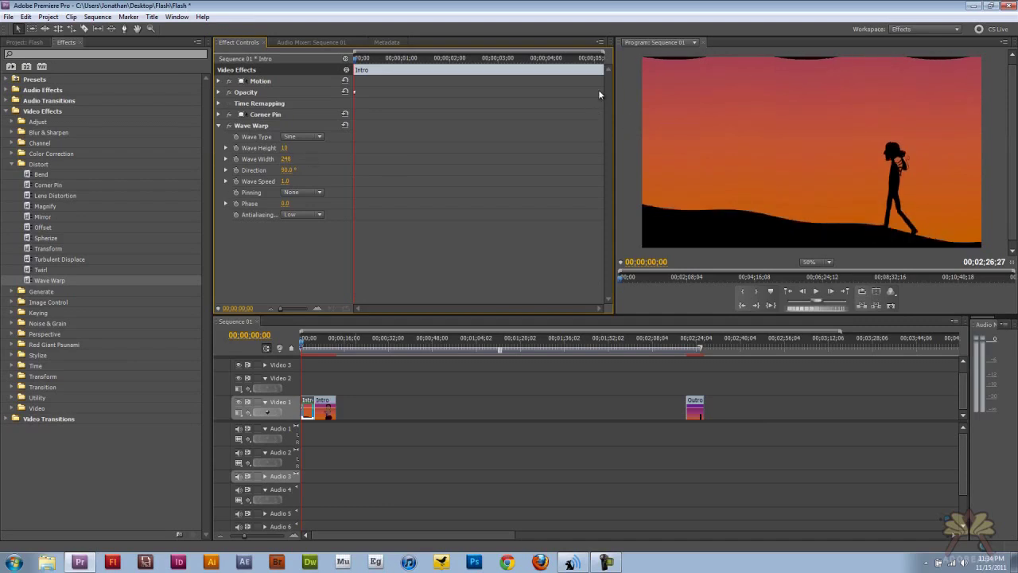